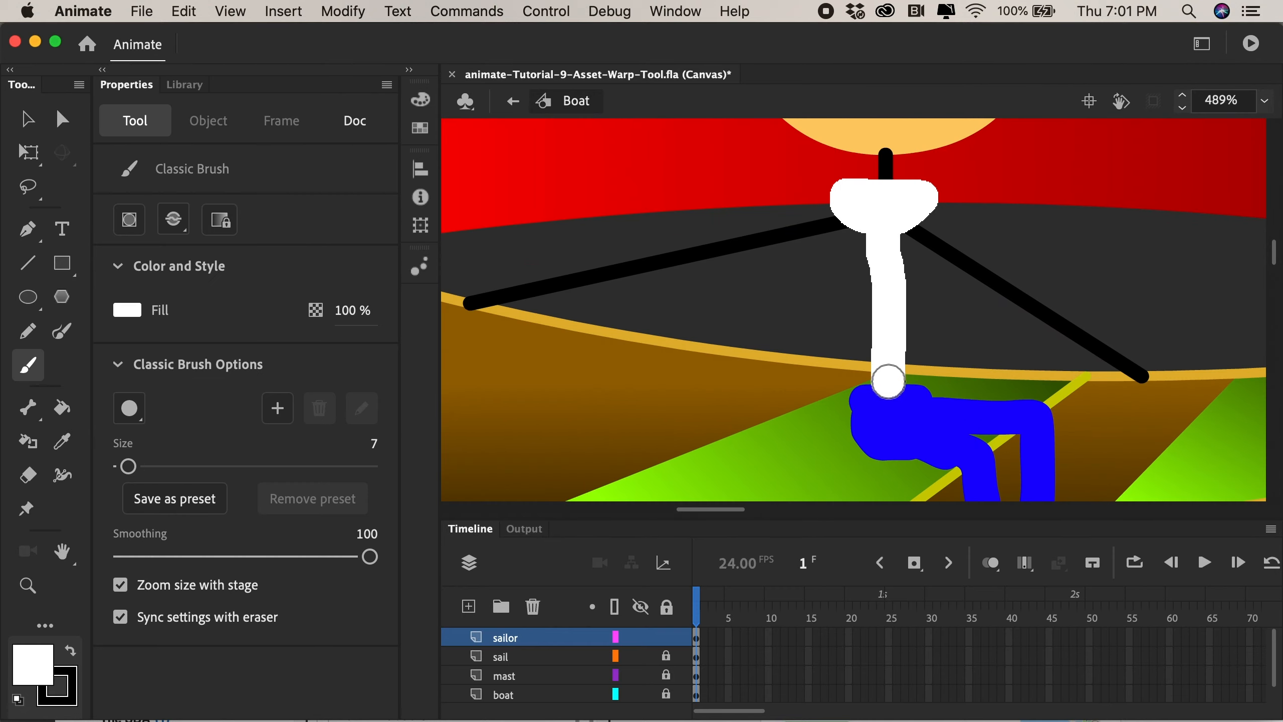
- Paint the sailor's white long-sleeved shirt over the black torso and arm lines with the Classic Brush
{"action": "mouse_move", "coordinate": [889, 384]}
{"action": "left_mouse_down"}
{"action": "mouse_move", "coordinate": [853, 382]}
{"action": "mouse_move", "coordinate": [856, 280]}
{"action": "mouse_move", "coordinate": [975, 256]}
{"action": "mouse_move", "coordinate": [1092, 319]}
{"action": "mouse_move", "coordinate": [1113, 346]}
{"action": "mouse_move", "coordinate": [952, 251]}
{"action": "mouse_move", "coordinate": [777, 227]}
{"action": "mouse_move", "coordinate": [568, 279]}
{"action": "mouse_move", "coordinate": [816, 216]}
{"action": "mouse_move", "coordinate": [815, 234]}
{"action": "mouse_move", "coordinate": [689, 241]}
{"action": "mouse_move", "coordinate": [843, 205]}
{"action": "mouse_move", "coordinate": [882, 253]}
{"action": "mouse_move", "coordinate": [890, 290]}
{"action": "mouse_move", "coordinate": [839, 267]}
{"action": "mouse_move", "coordinate": [870, 375]}
{"action": "left_mouse_up"}
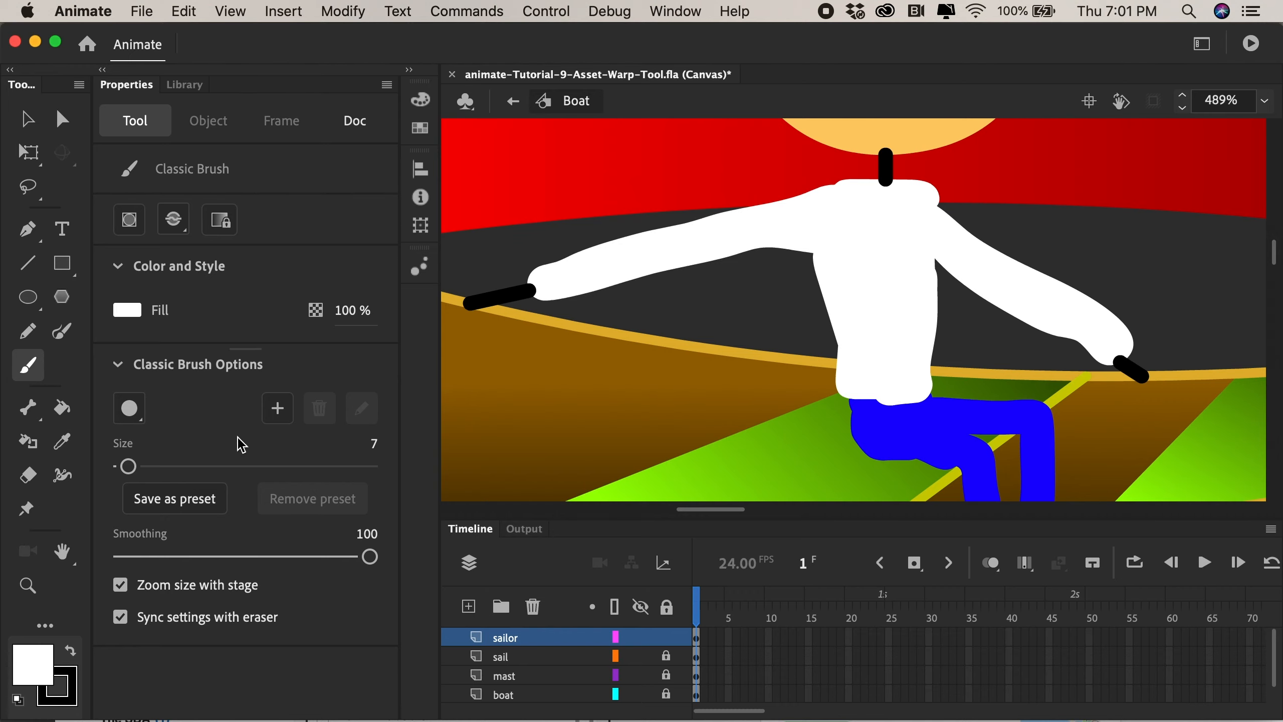
{"action": "double_click", "coordinate": [27, 586]}
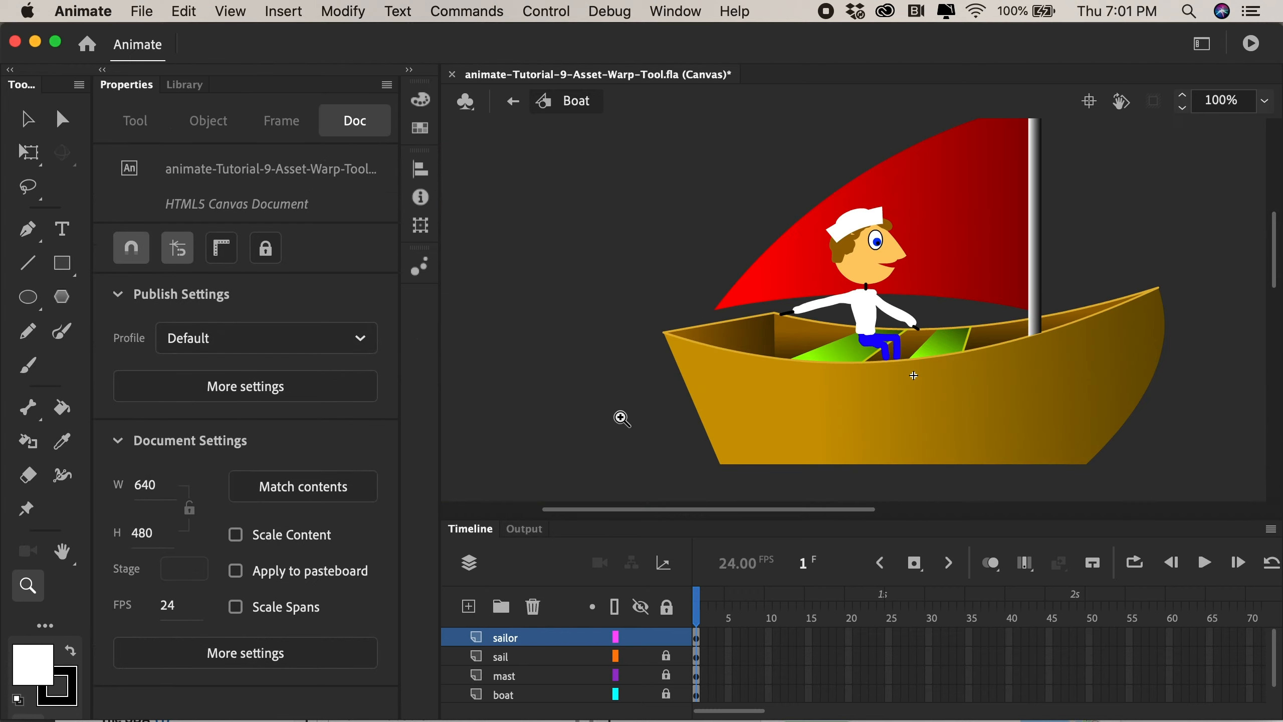
- Set the Classic Brush fill to the skin colour #FFCC66 sampled from the sailor's face
{"action": "scroll", "coordinate": [858, 353], "scroll_direction": "up", "scroll_amount": 2}
{"action": "scroll", "coordinate": [859, 353], "scroll_direction": "right", "scroll_amount": 2}
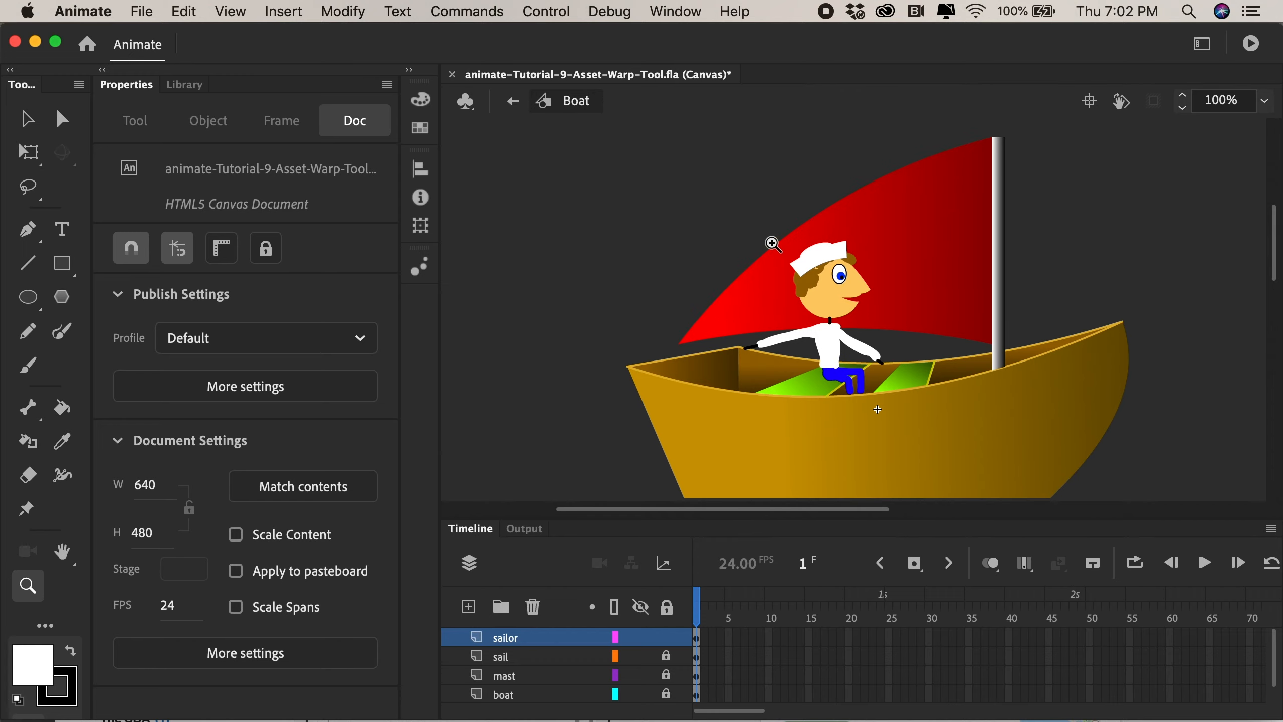
{"action": "left_click_drag", "start_coordinate": [770, 240], "coordinate": [924, 352]}
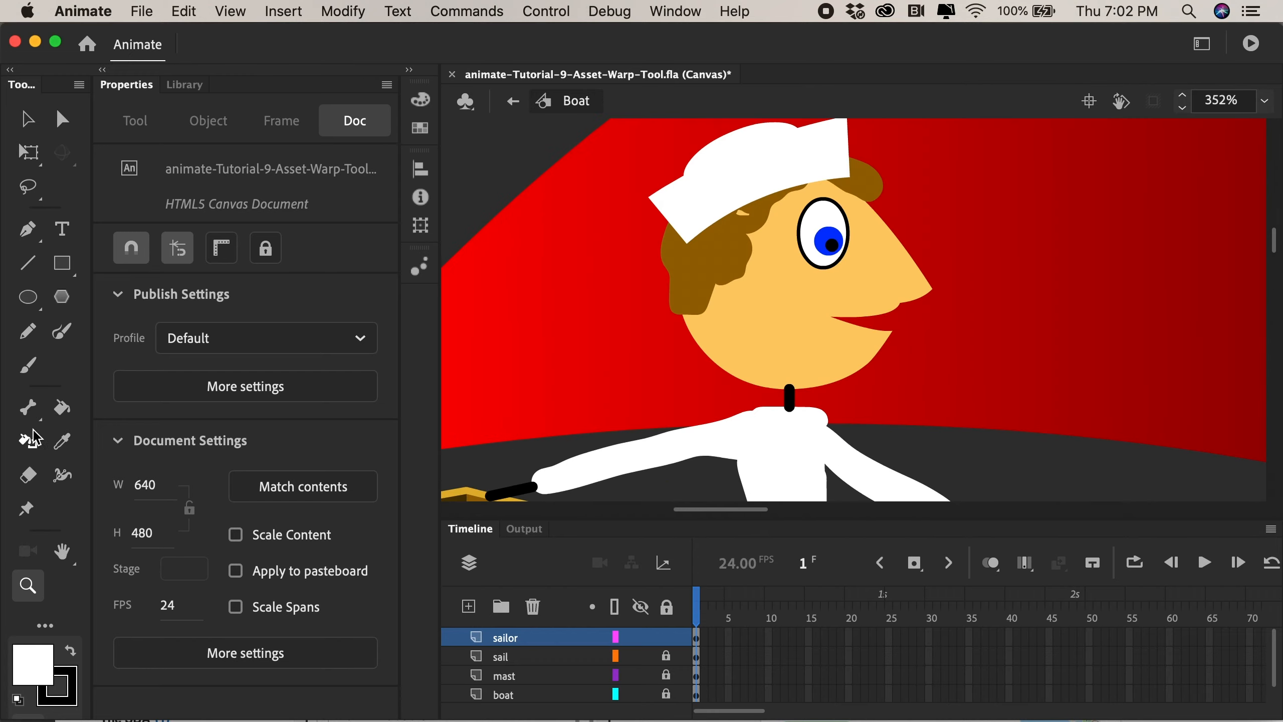
{"action": "left_click", "coordinate": [29, 364]}
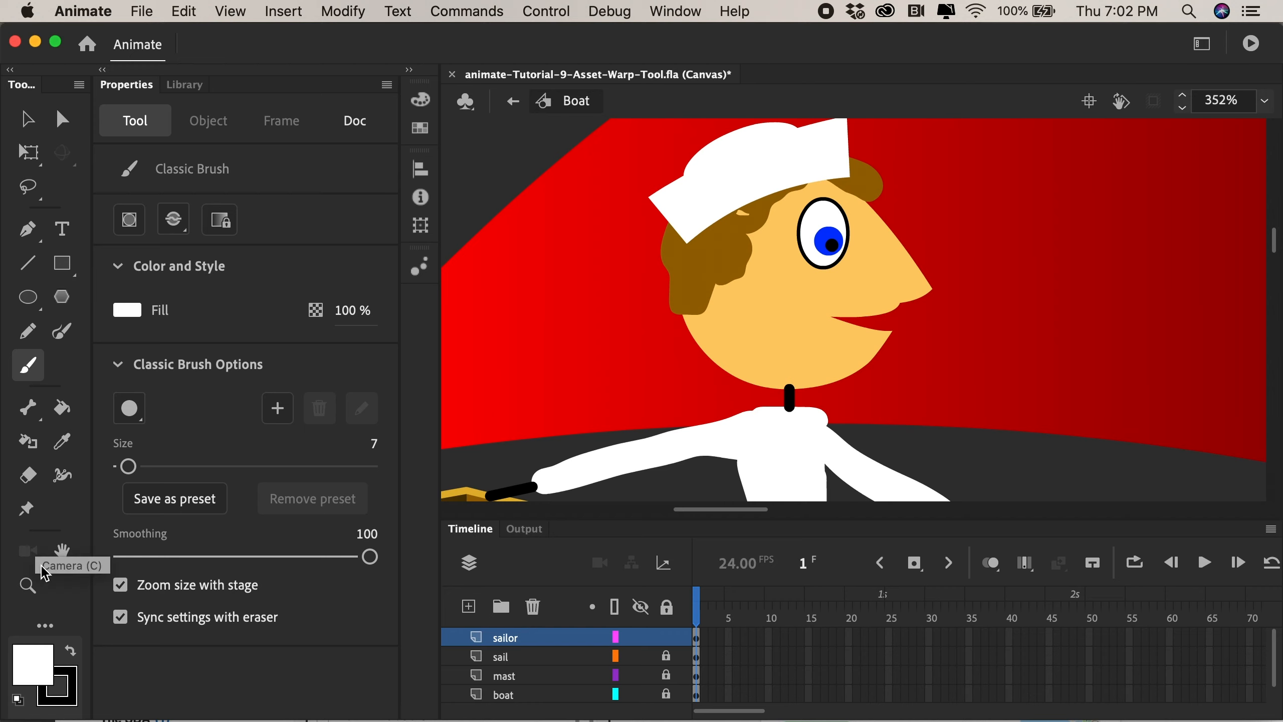
{"action": "left_click", "coordinate": [33, 664]}
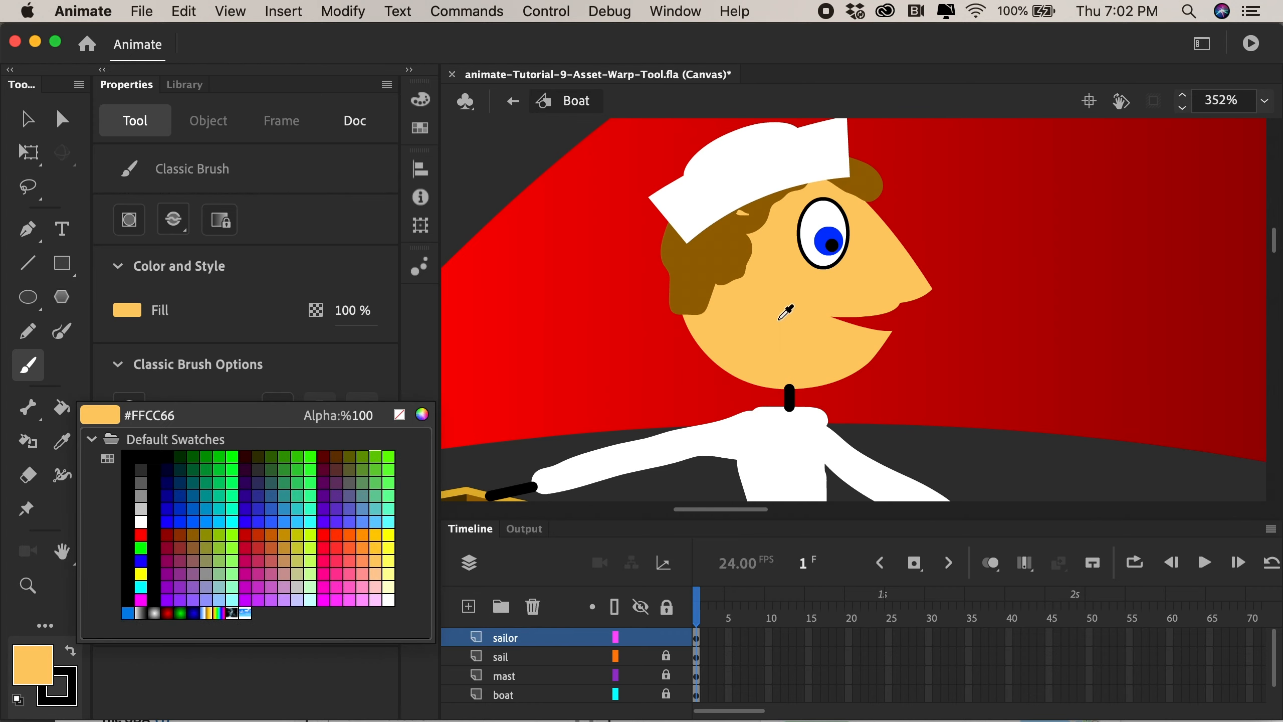
{"action": "left_click", "coordinate": [779, 298]}
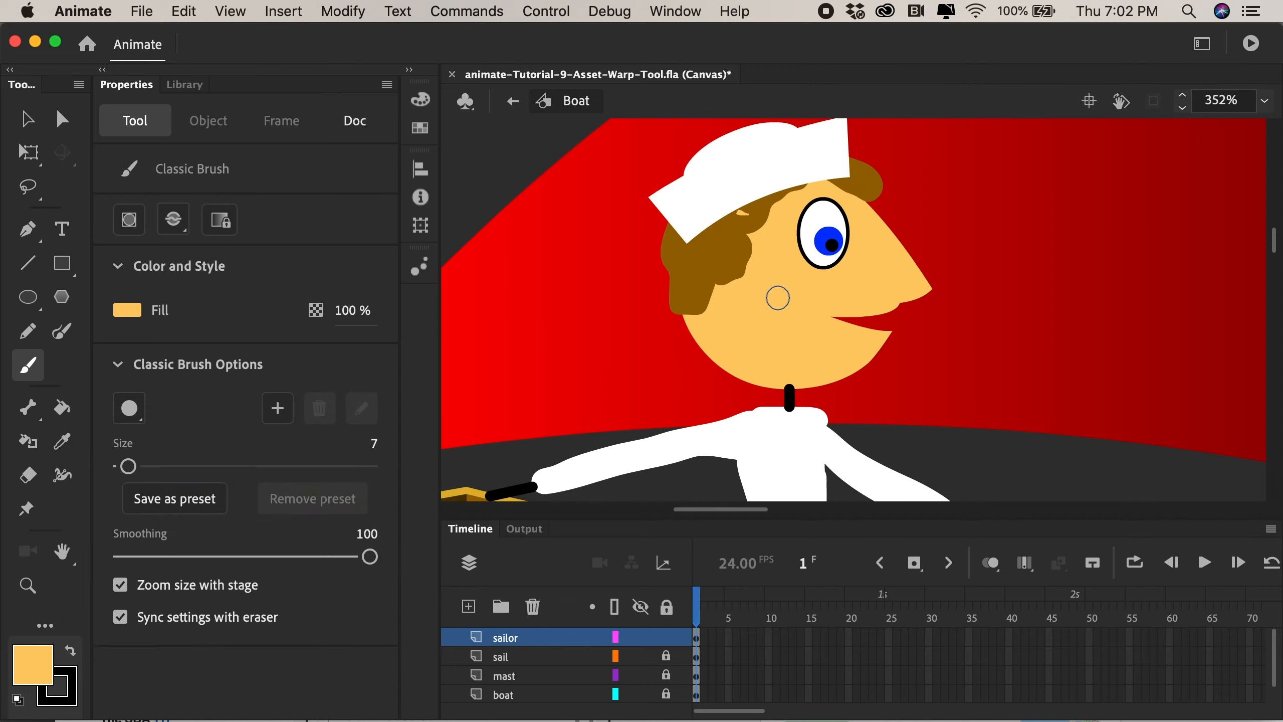
- Paint the sailor's hand nearest the mast in skin colour, reducing the brush size to 4 for the fingers
{"action": "left_click_drag", "start_coordinate": [788, 429], "coordinate": [692, 233]}
{"action": "scroll", "coordinate": [848, 395], "scroll_direction": "down", "scroll_amount": 5}
{"action": "left_click_drag", "start_coordinate": [882, 364], "coordinate": [909, 395]}
{"action": "key", "text": "["}
{"action": "key", "text": "["}
{"action": "key", "text": "["}
{"action": "mouse_move", "coordinate": [912, 376]}
{"action": "left_mouse_down"}
{"action": "mouse_move", "coordinate": [973, 379]}
{"action": "mouse_move", "coordinate": [945, 354]}
{"action": "left_mouse_up"}
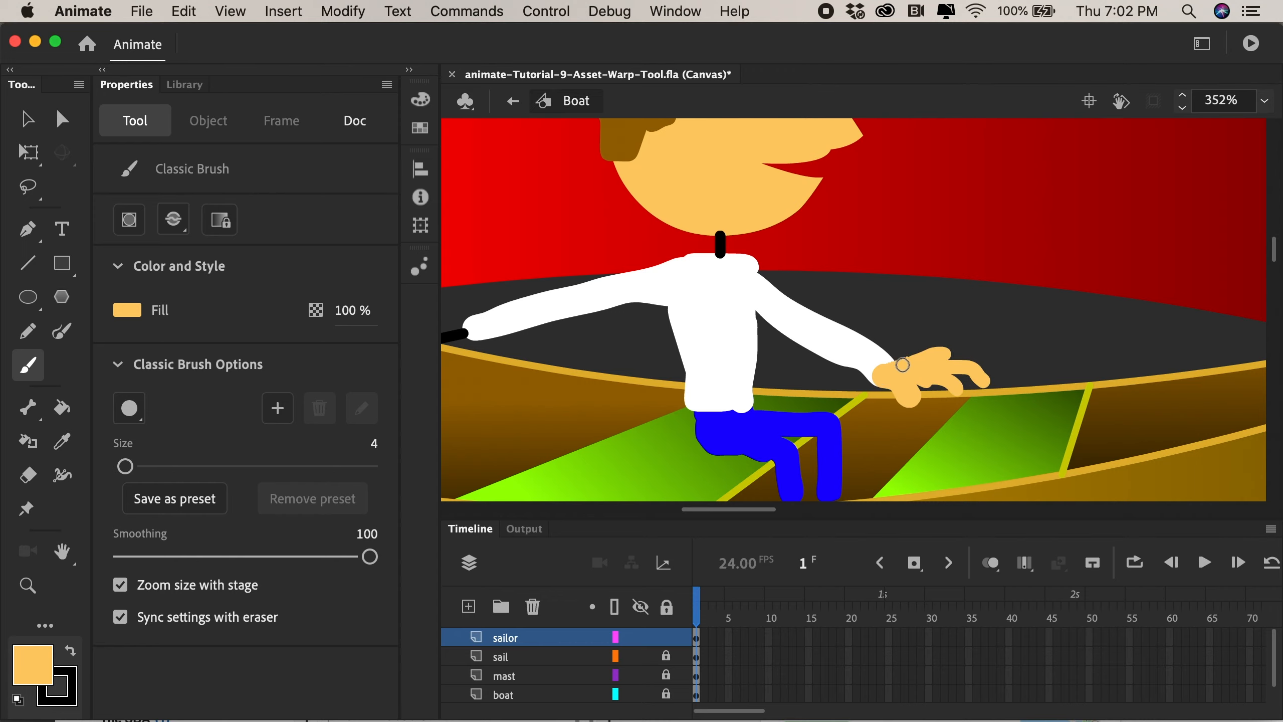
- Paint the sailor's other hand and its fingers in skin colour at the end of the rear arm
{"action": "left_click_drag", "start_coordinate": [783, 374], "coordinate": [992, 422]}
{"action": "mouse_move", "coordinate": [677, 379]}
{"action": "left_mouse_down"}
{"action": "mouse_move", "coordinate": [632, 384]}
{"action": "mouse_move", "coordinate": [641, 392]}
{"action": "mouse_move", "coordinate": [667, 373]}
{"action": "mouse_move", "coordinate": [637, 378]}
{"action": "mouse_move", "coordinate": [653, 387]}
{"action": "mouse_move", "coordinate": [577, 392]}
{"action": "left_mouse_up"}
{"action": "mouse_move", "coordinate": [613, 386]}
{"action": "left_mouse_down"}
{"action": "mouse_move", "coordinate": [597, 411]}
{"action": "mouse_move", "coordinate": [552, 390]}
{"action": "mouse_move", "coordinate": [544, 400]}
{"action": "left_mouse_up"}
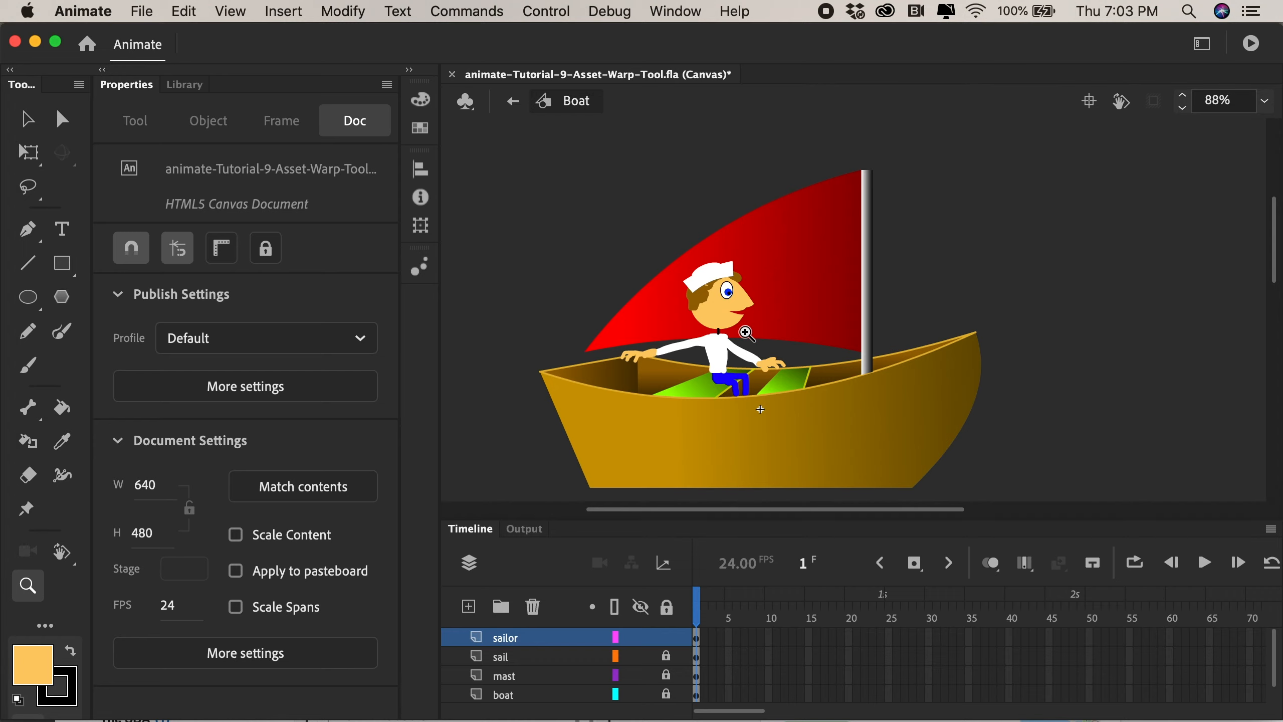
- Extend the sailor, sail, mast and boat layers to frame 29 by inserting regular frames
{"action": "left_click_drag", "start_coordinate": [608, 251], "coordinate": [835, 446]}
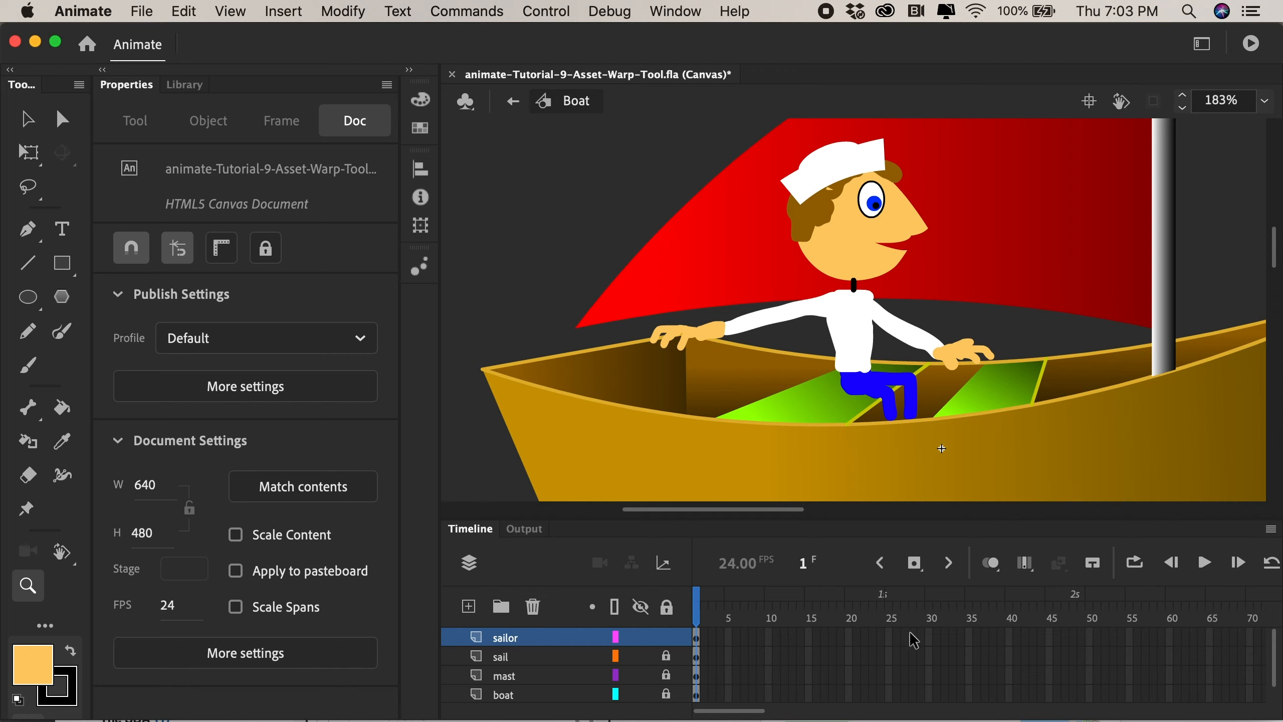
{"action": "left_click_drag", "start_coordinate": [927, 638], "coordinate": [904, 677]}
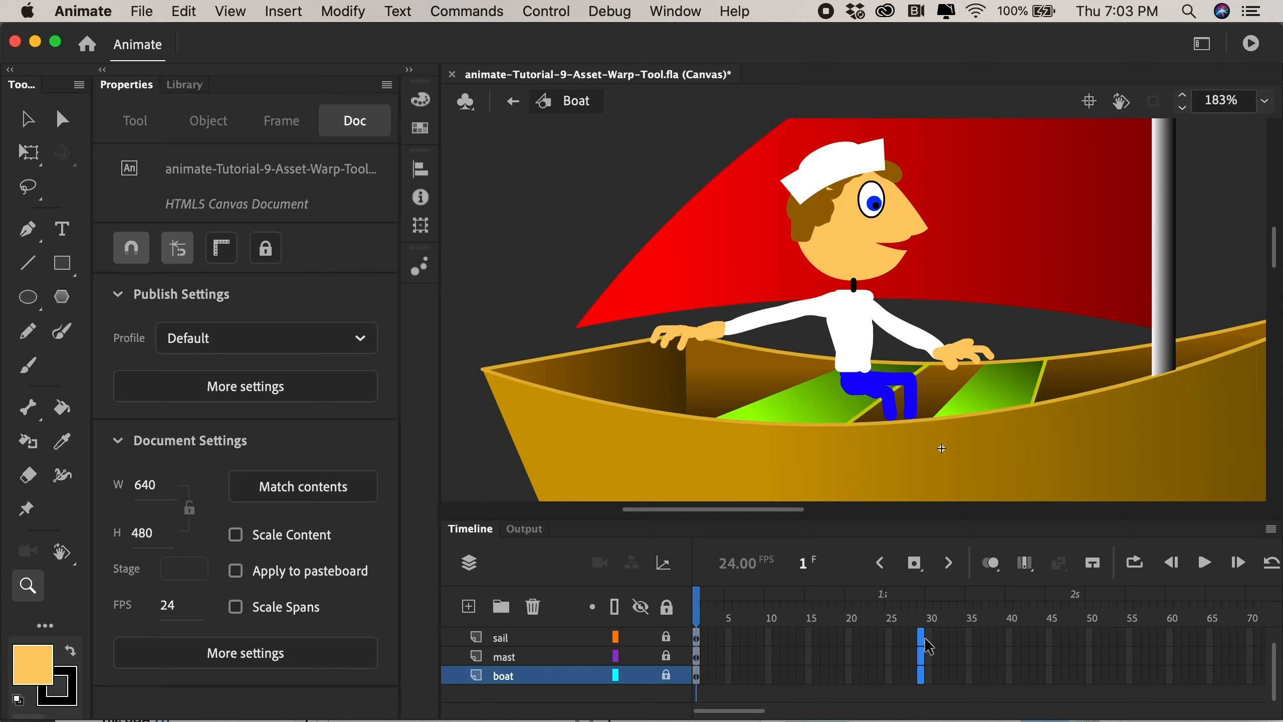
{"action": "left_click", "coordinate": [927, 577]}
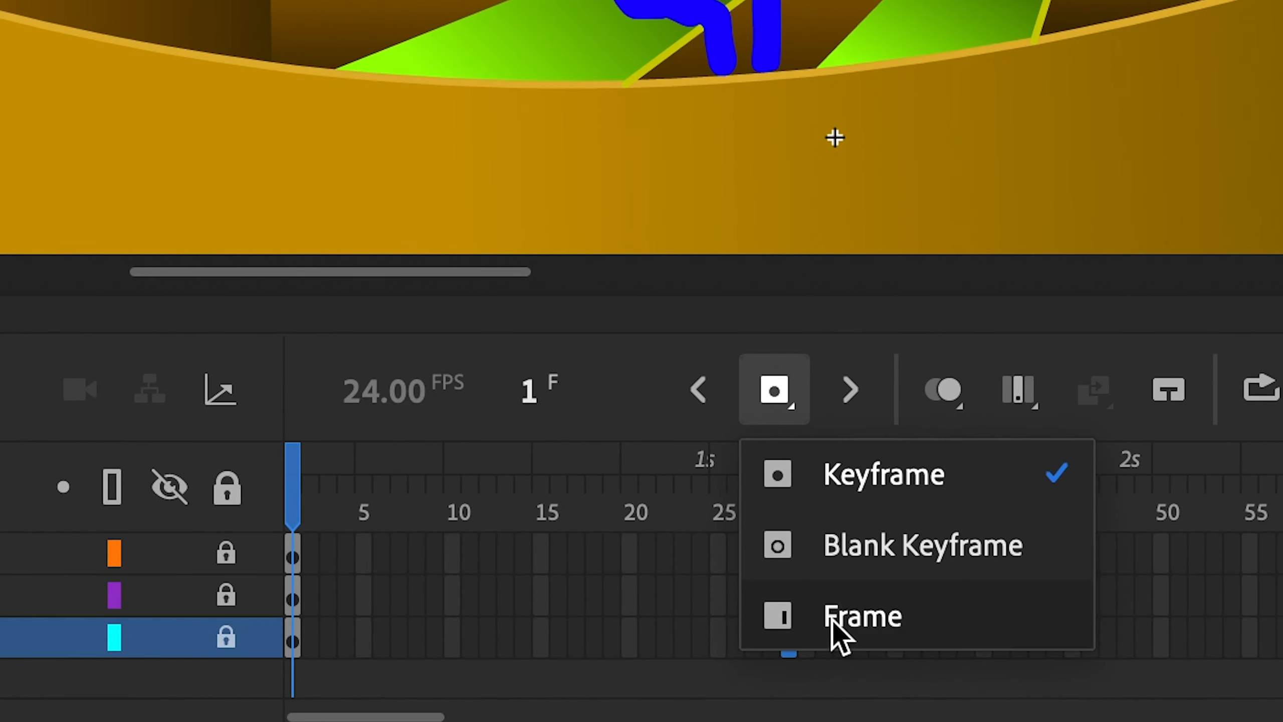
{"action": "left_click", "coordinate": [846, 624]}
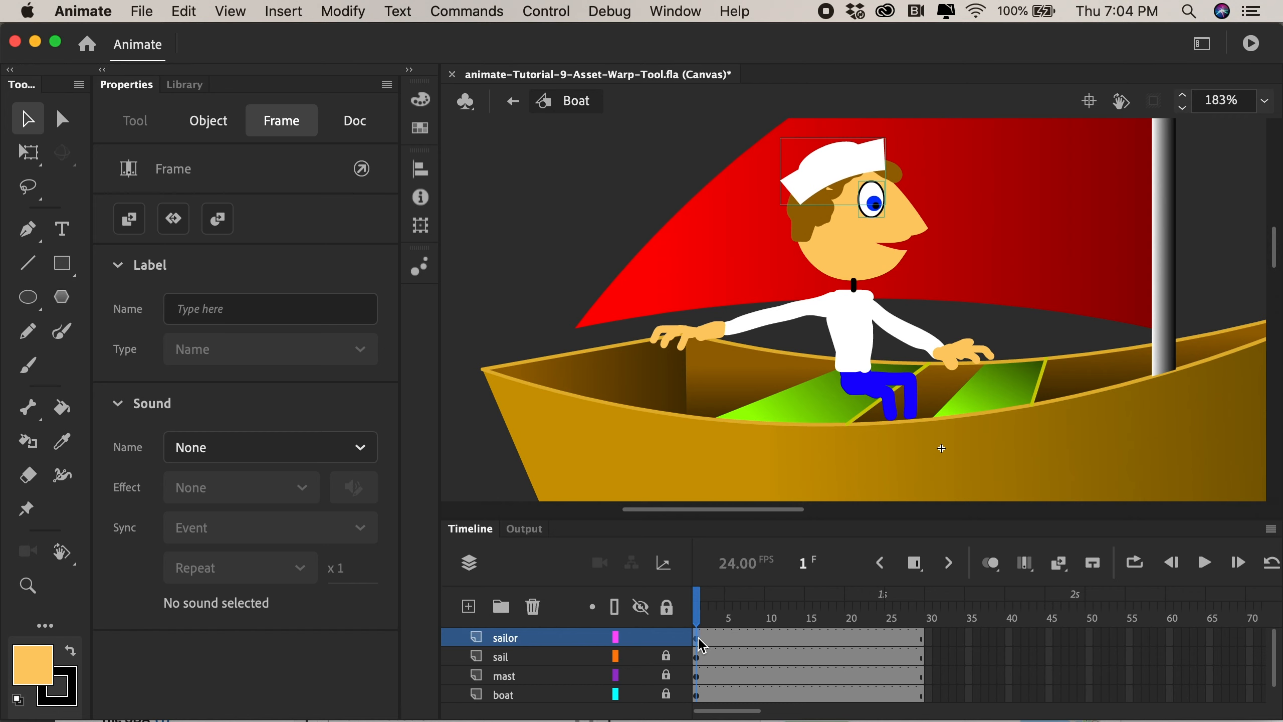
- Select all the artwork on the sailor layer and group it
{"action": "left_click", "coordinate": [707, 639]}
{"action": "left_click", "coordinate": [712, 638]}
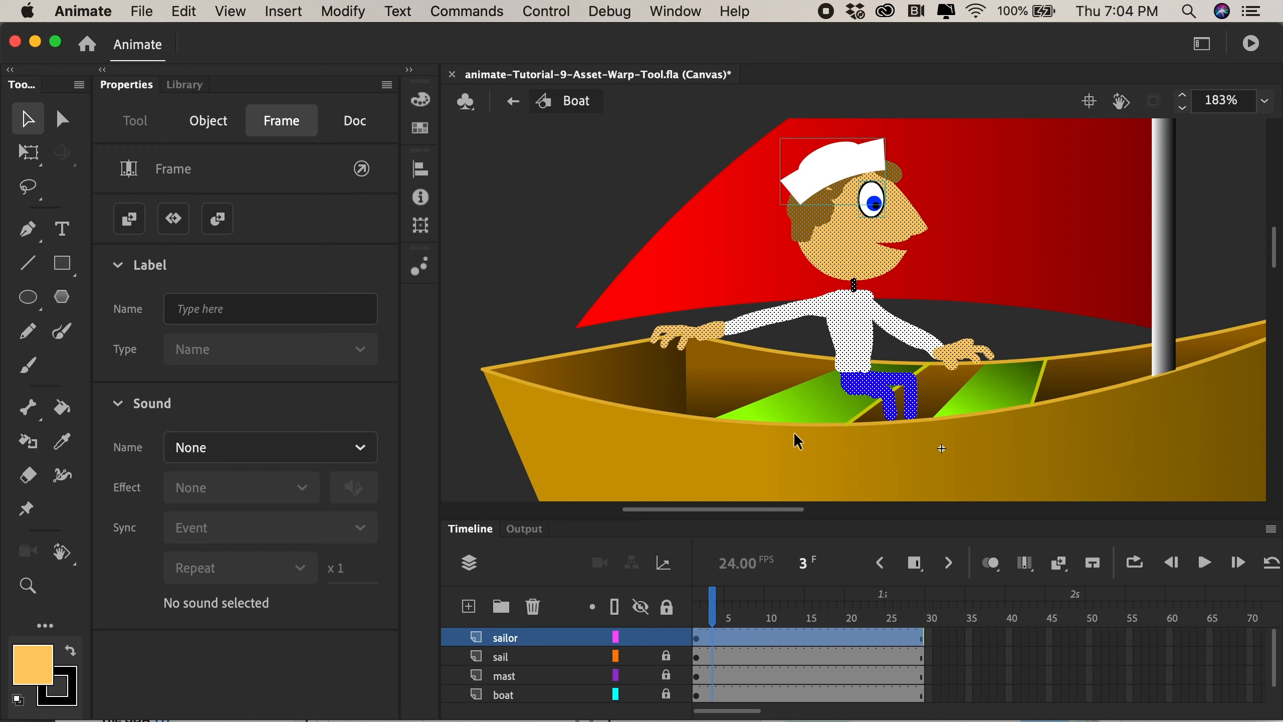
{"action": "key", "text": "ctrl+g"}
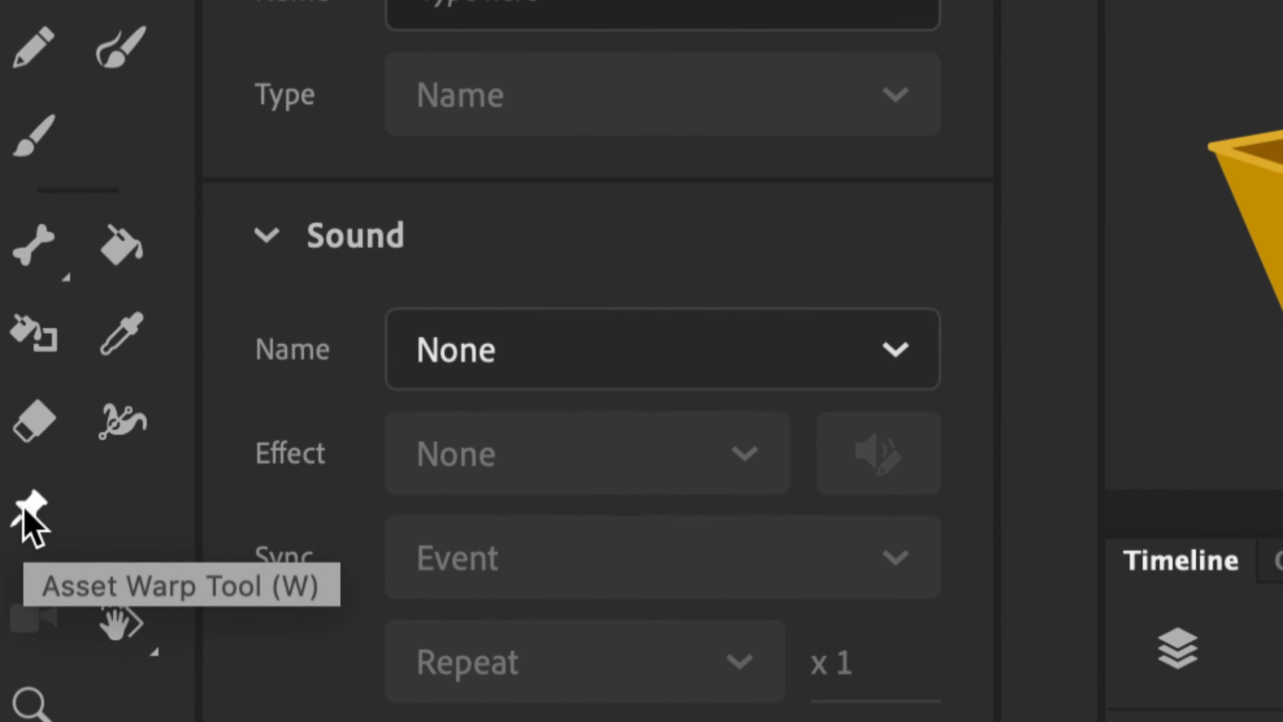
- Add an Asset Warp pin to the sailor's hand nearest the mast, then undo a trial move of that pin
{"action": "left_click", "coordinate": [25, 511]}
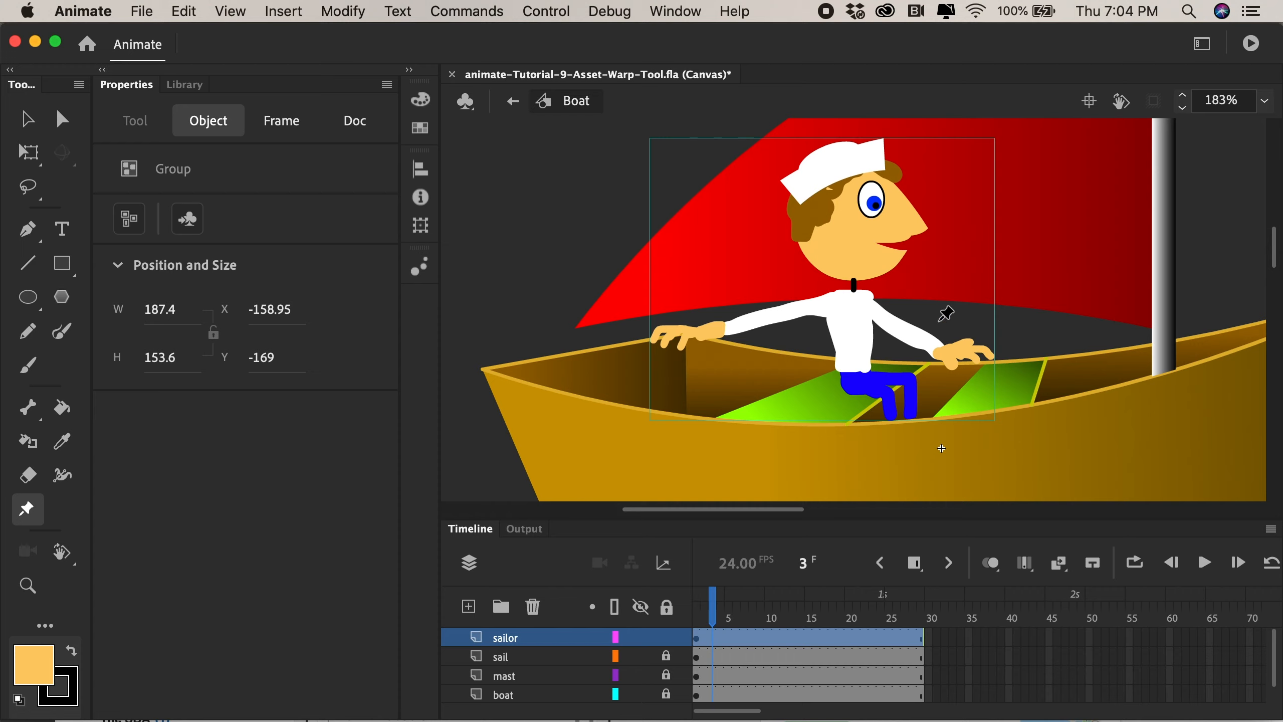
{"action": "left_click", "coordinate": [954, 354]}
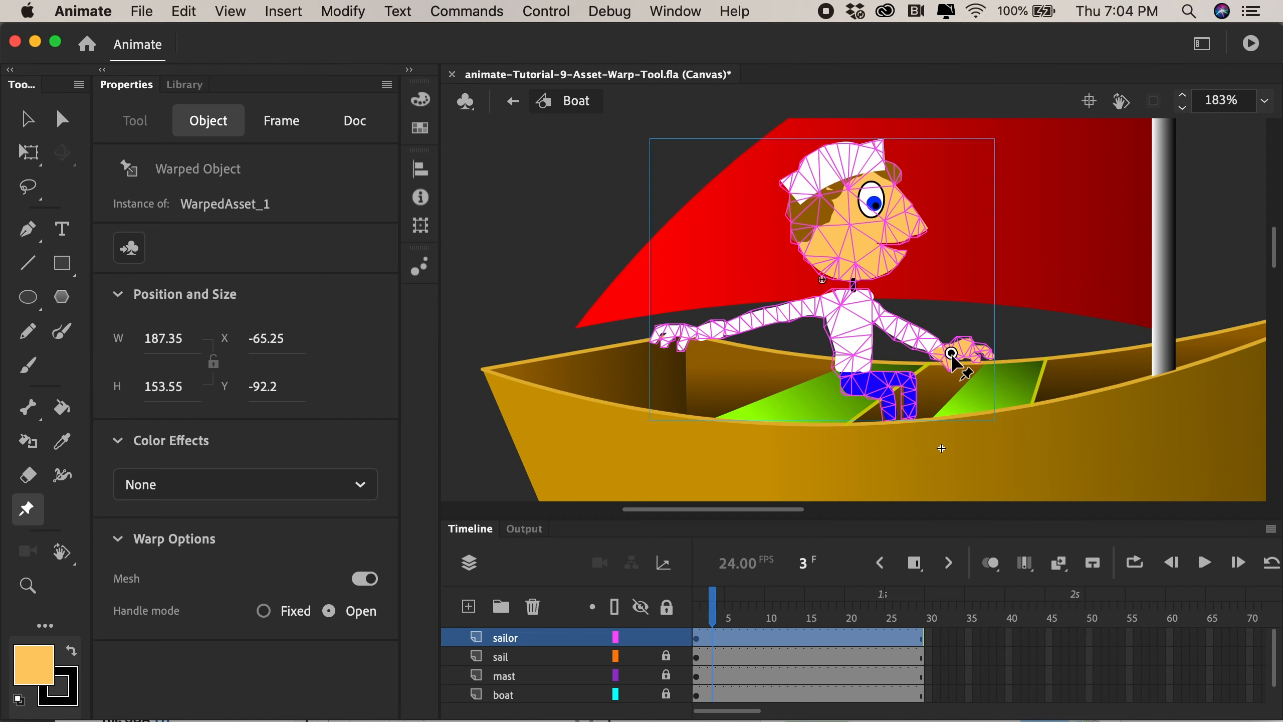
{"action": "left_click_drag", "start_coordinate": [951, 353], "coordinate": [959, 267]}
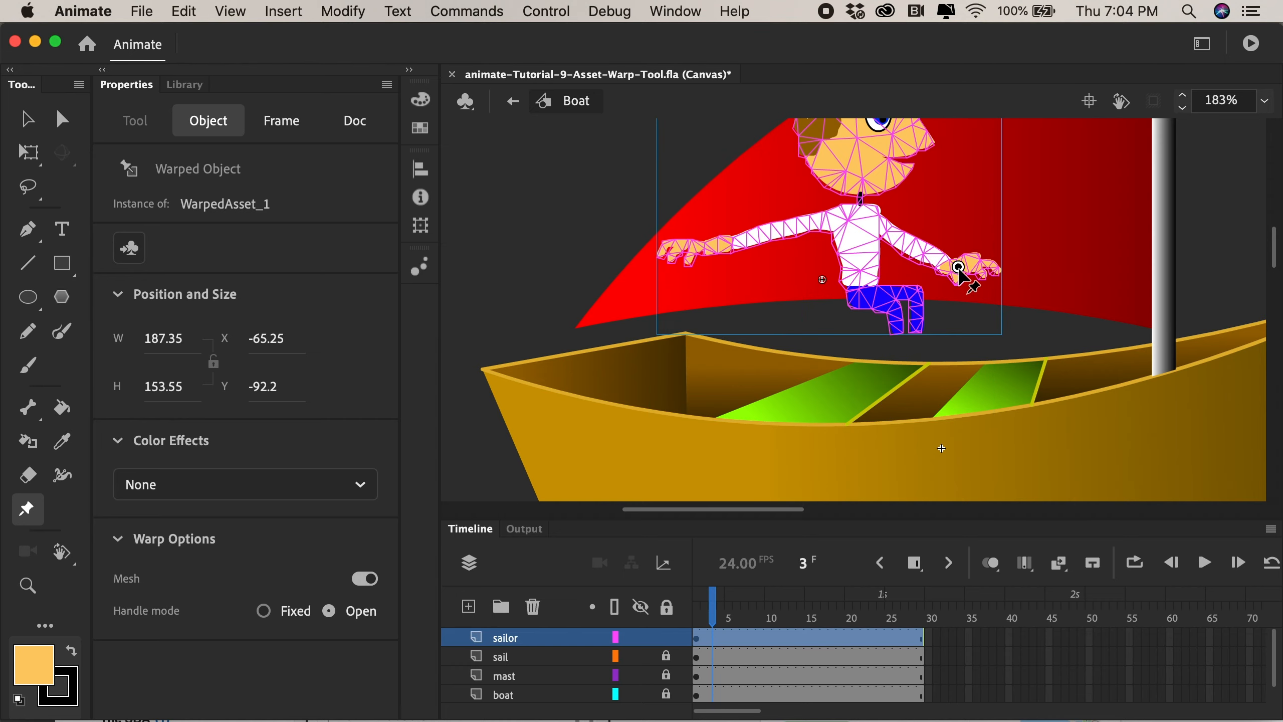
{"action": "key", "text": "super+z"}
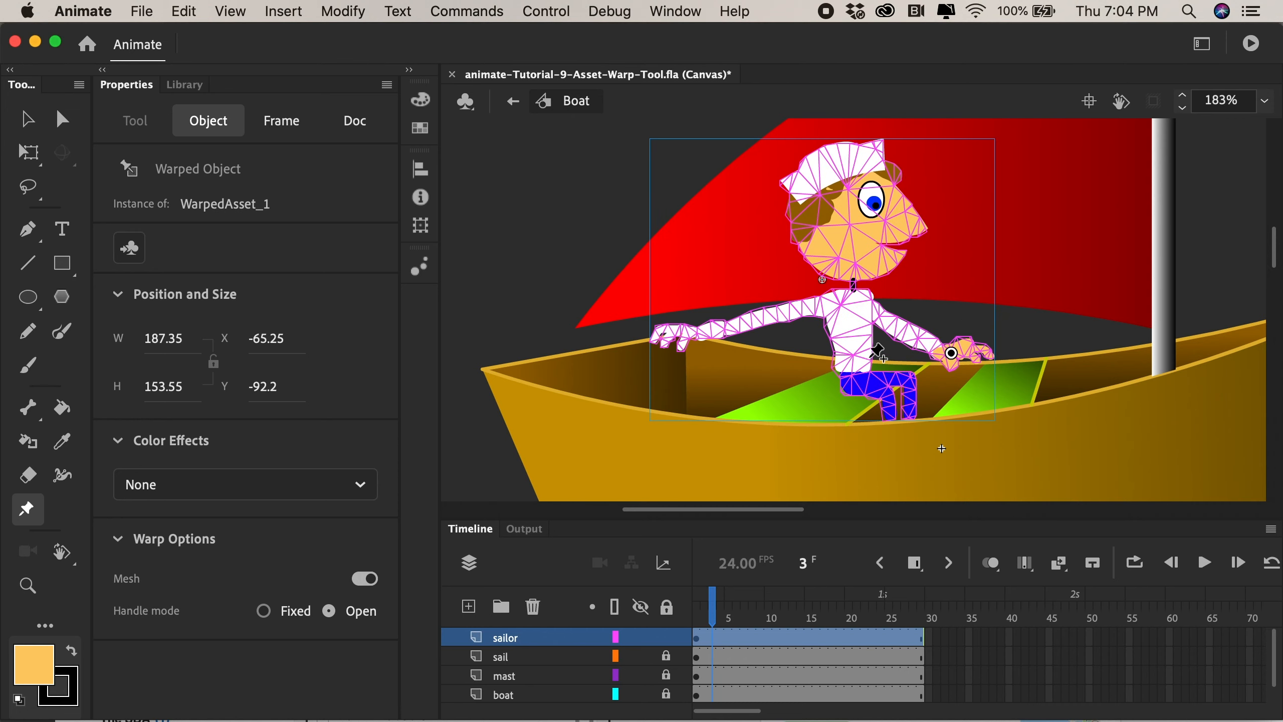
- Add warp pins at the sailor's waist, base of the neck, front elbow and hat, and tilt the head back using the hat pin
{"action": "left_click", "coordinate": [854, 369]}
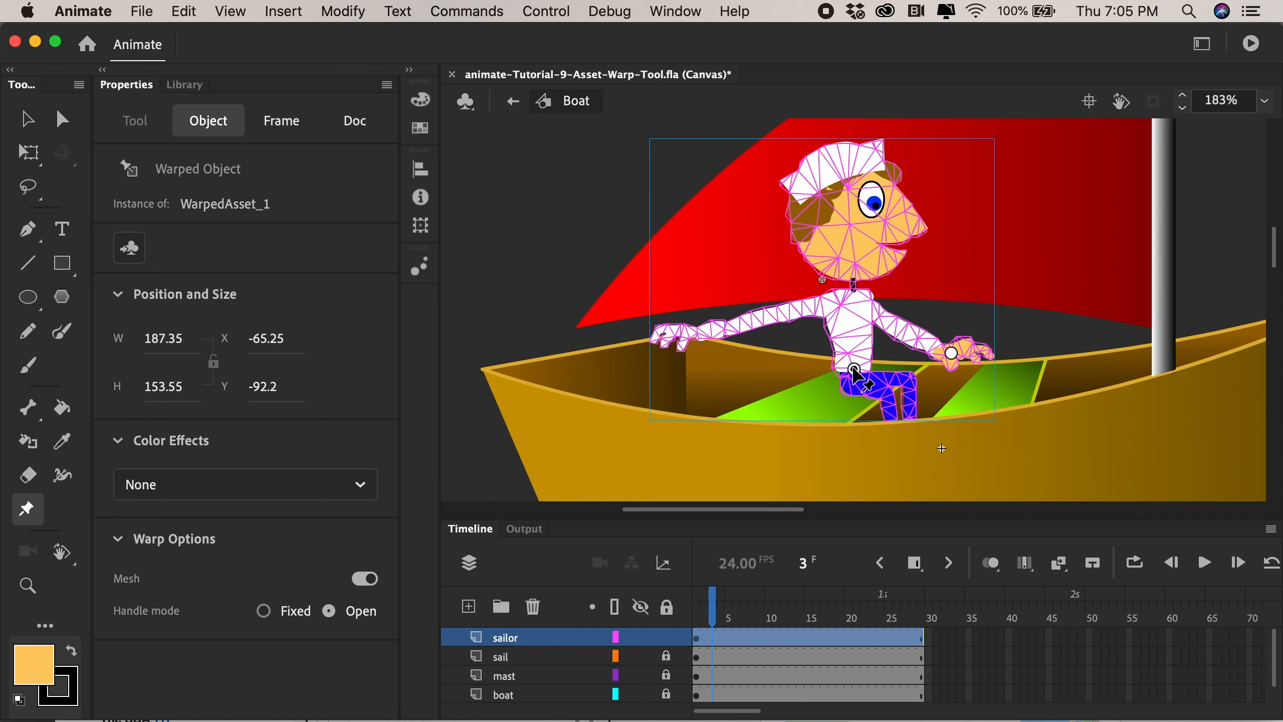
{"action": "left_click", "coordinate": [854, 295]}
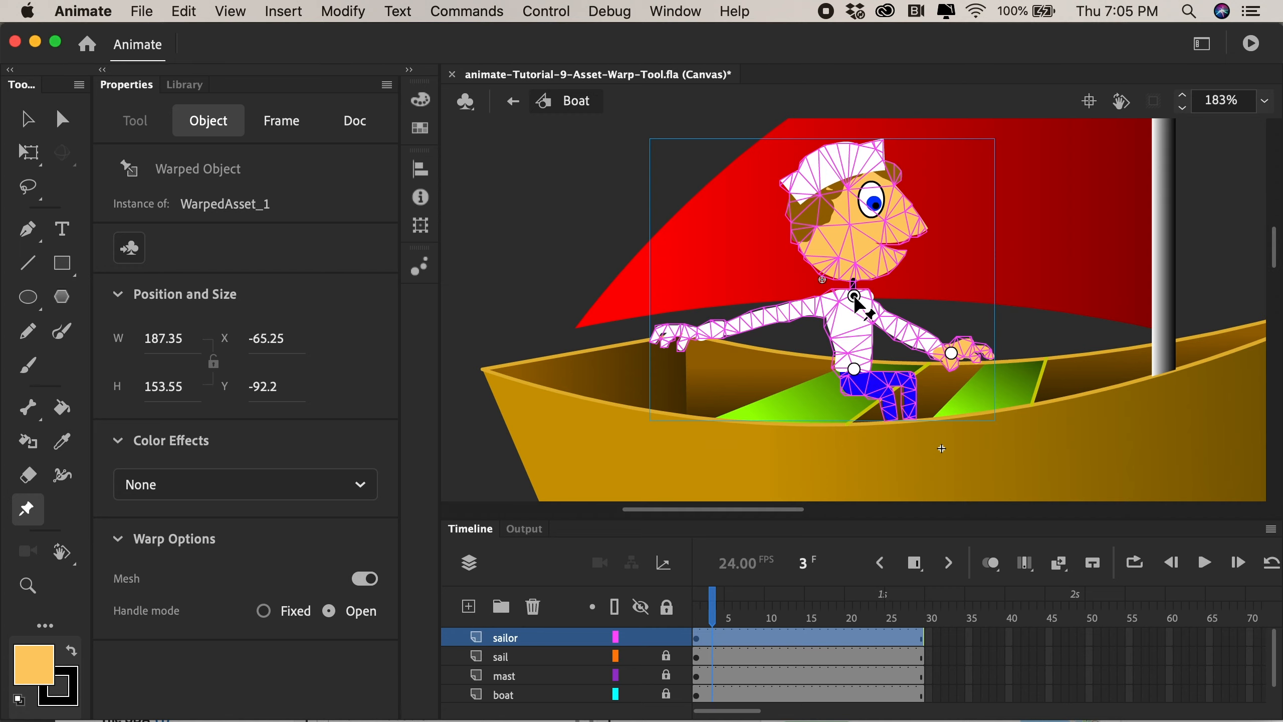
{"action": "left_click", "coordinate": [905, 334]}
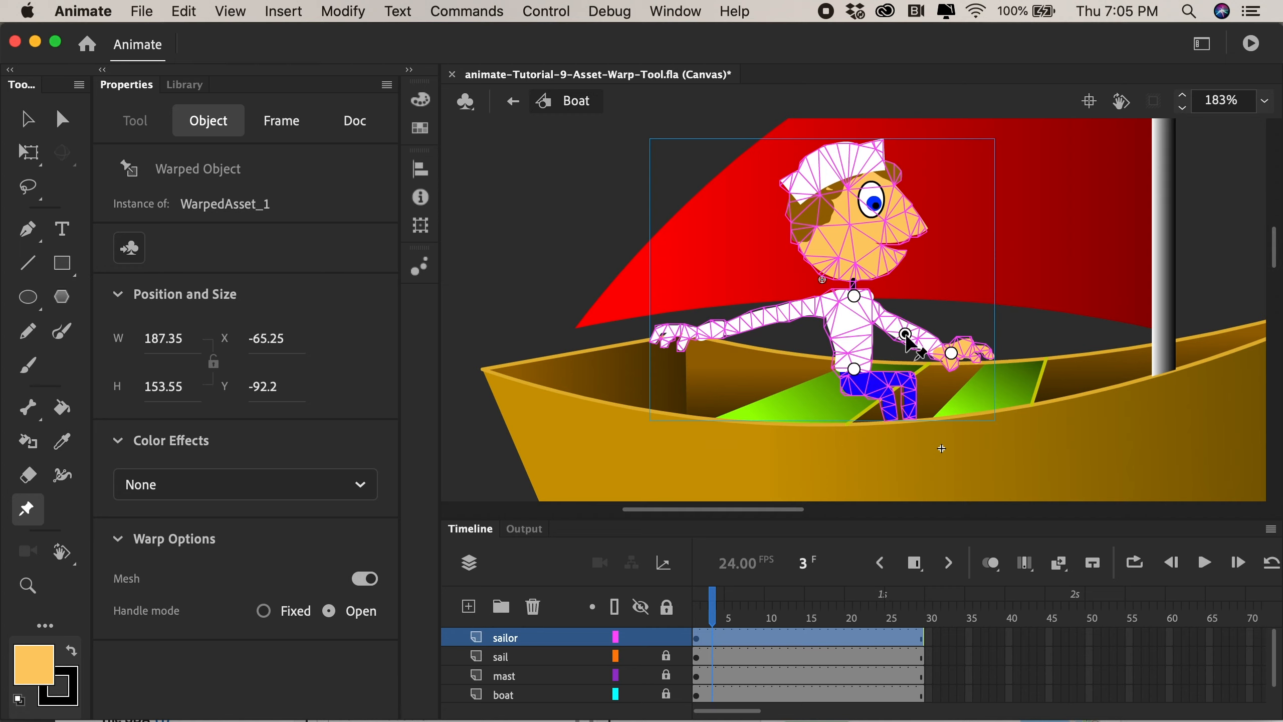
{"action": "left_click", "coordinate": [835, 168]}
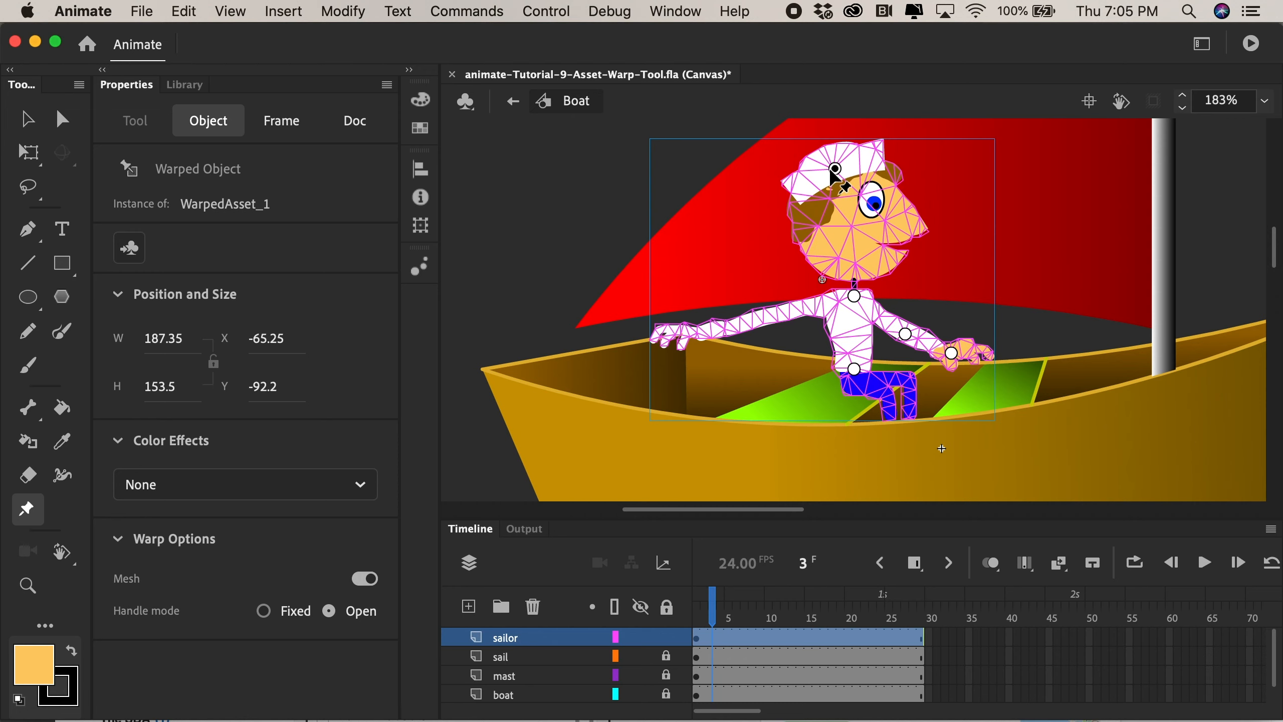
{"action": "left_click_drag", "start_coordinate": [836, 168], "coordinate": [802, 171]}
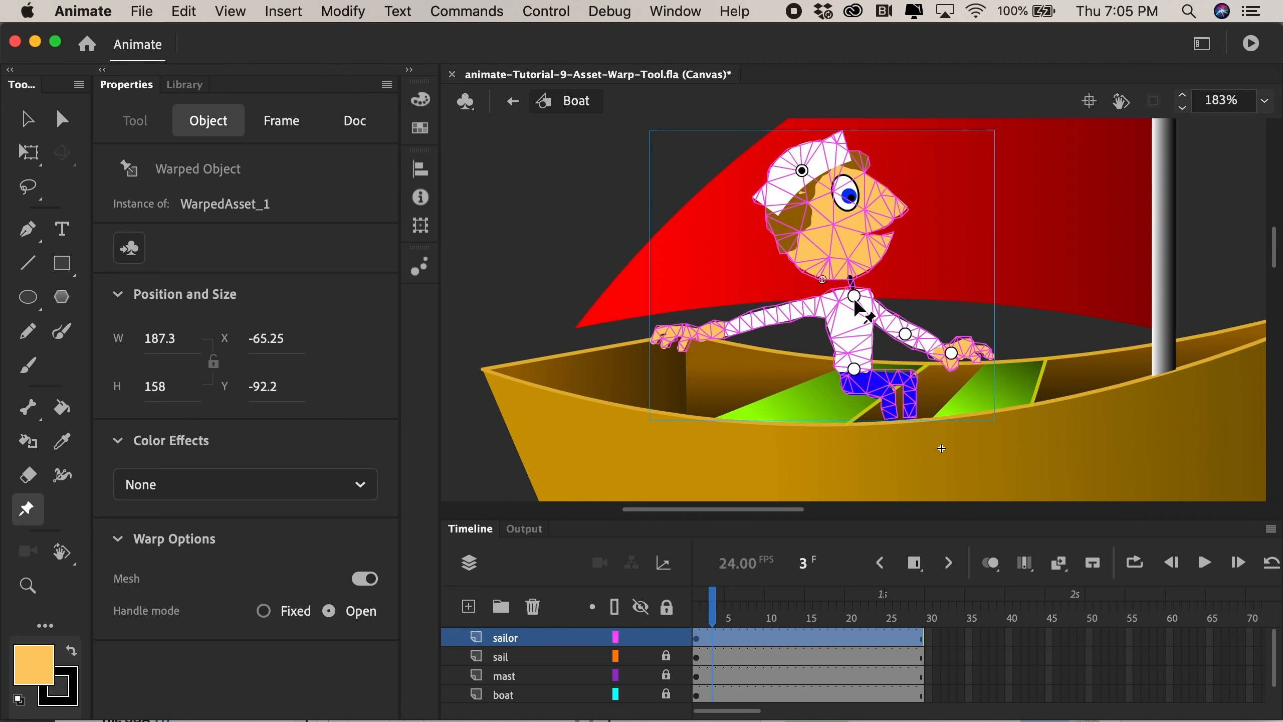
- Insert a keyframe at frame 10 on the sailor layer and tilt the head slightly further back with the hat pin
{"action": "left_click_drag", "start_coordinate": [713, 618], "coordinate": [769, 612]}
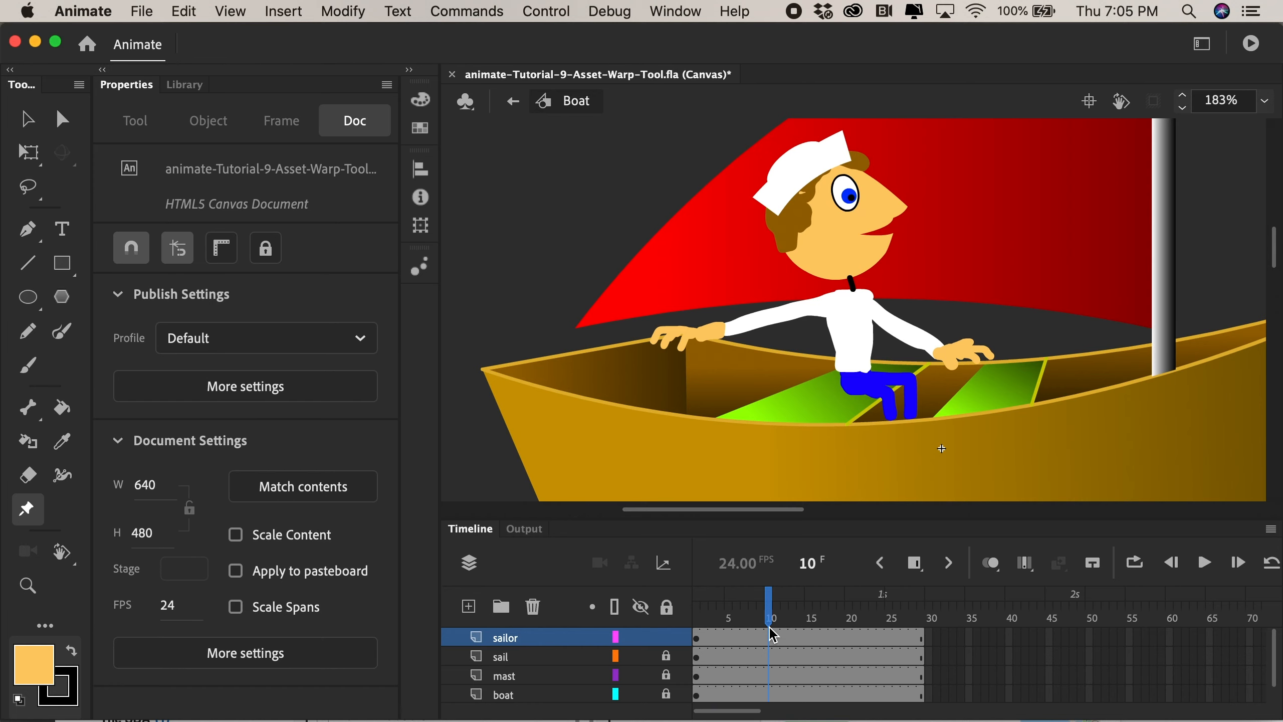
{"action": "left_click", "coordinate": [921, 569]}
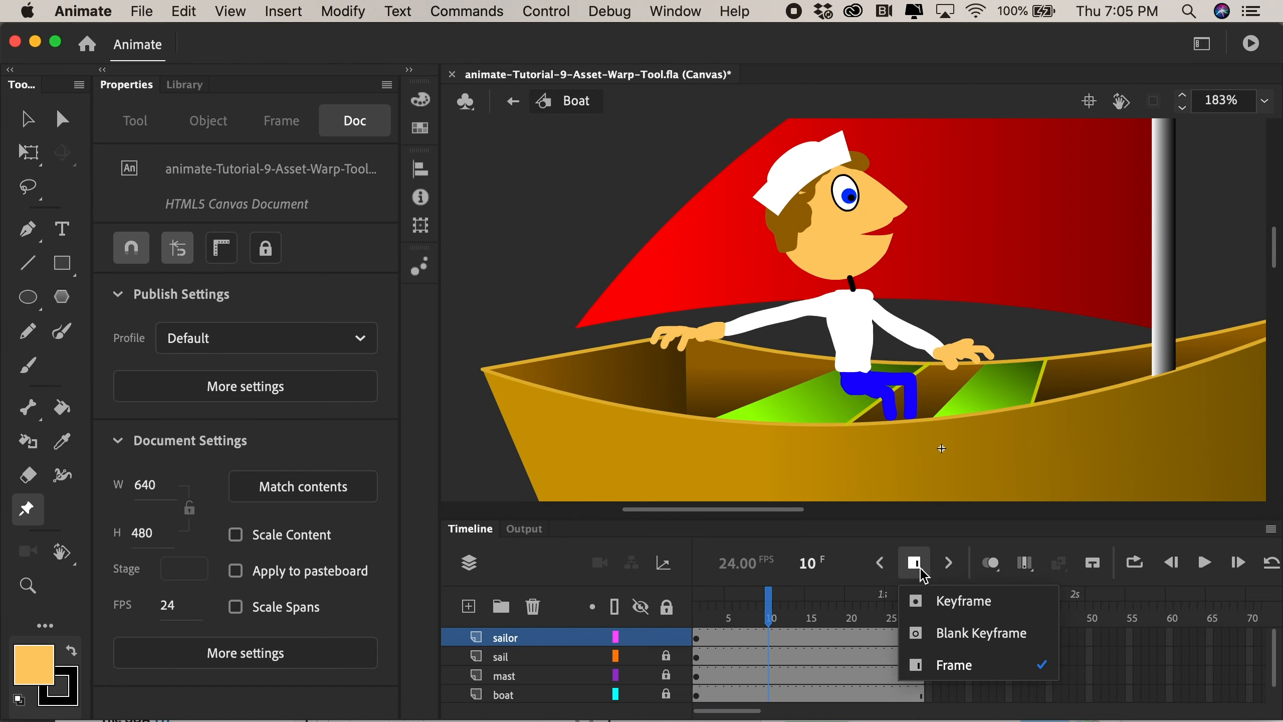
{"action": "left_click", "coordinate": [940, 602]}
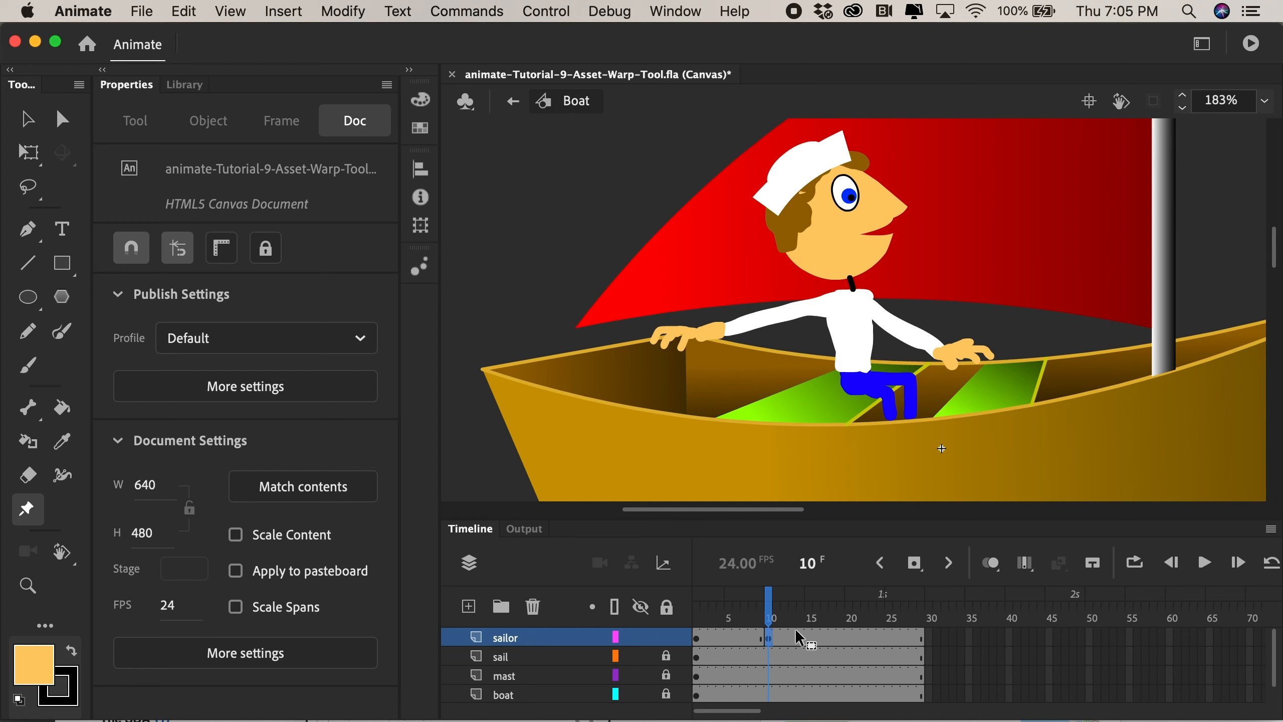
{"action": "left_click", "coordinate": [783, 634]}
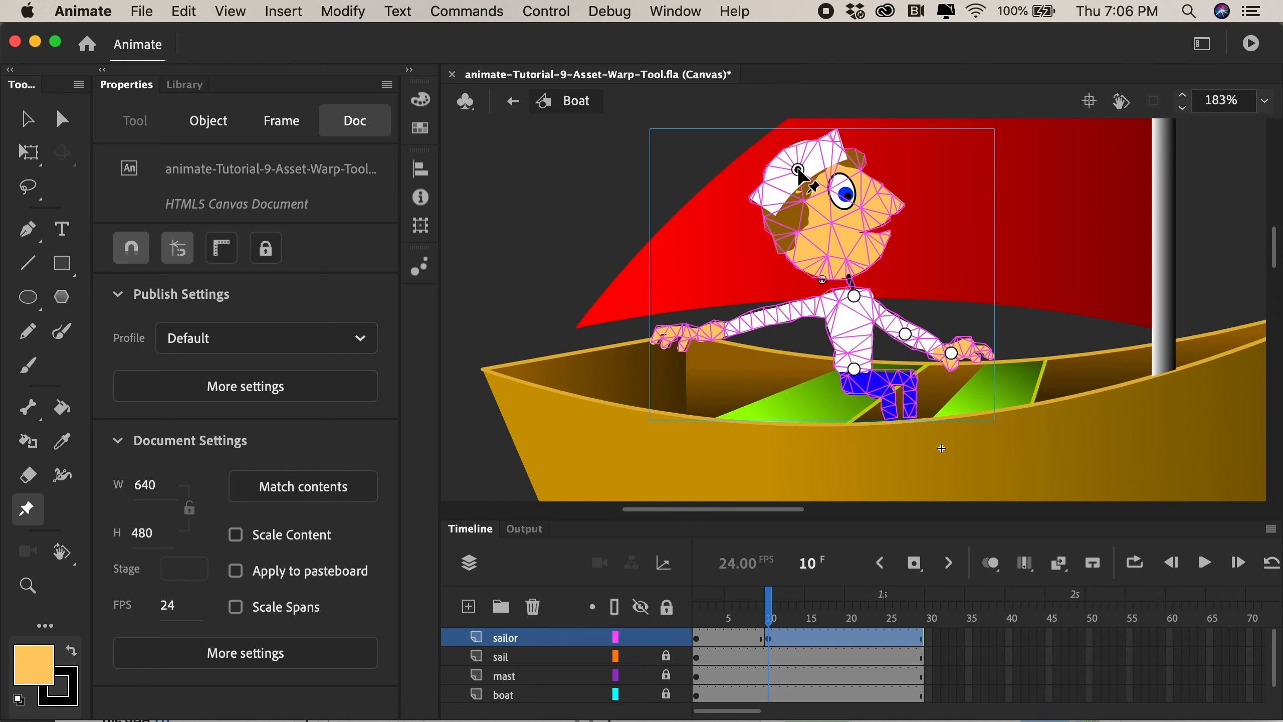
{"action": "left_click_drag", "start_coordinate": [798, 170], "coordinate": [785, 177]}
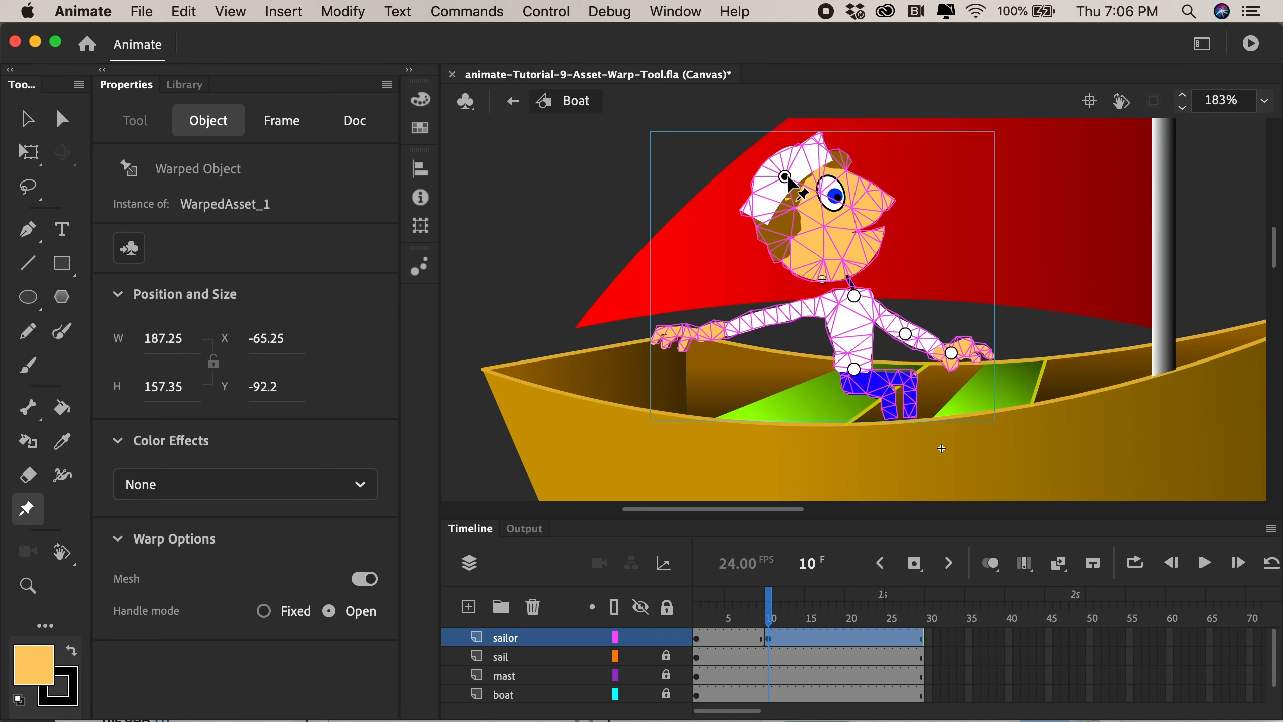
- Insert a sailor keyframe at frame 17 and raise the front arm into a wave by moving its hand and elbow pins
{"action": "mouse_move", "coordinate": [770, 606]}
{"action": "left_mouse_down"}
{"action": "mouse_move", "coordinate": [713, 605]}
{"action": "mouse_move", "coordinate": [768, 595]}
{"action": "left_mouse_up"}
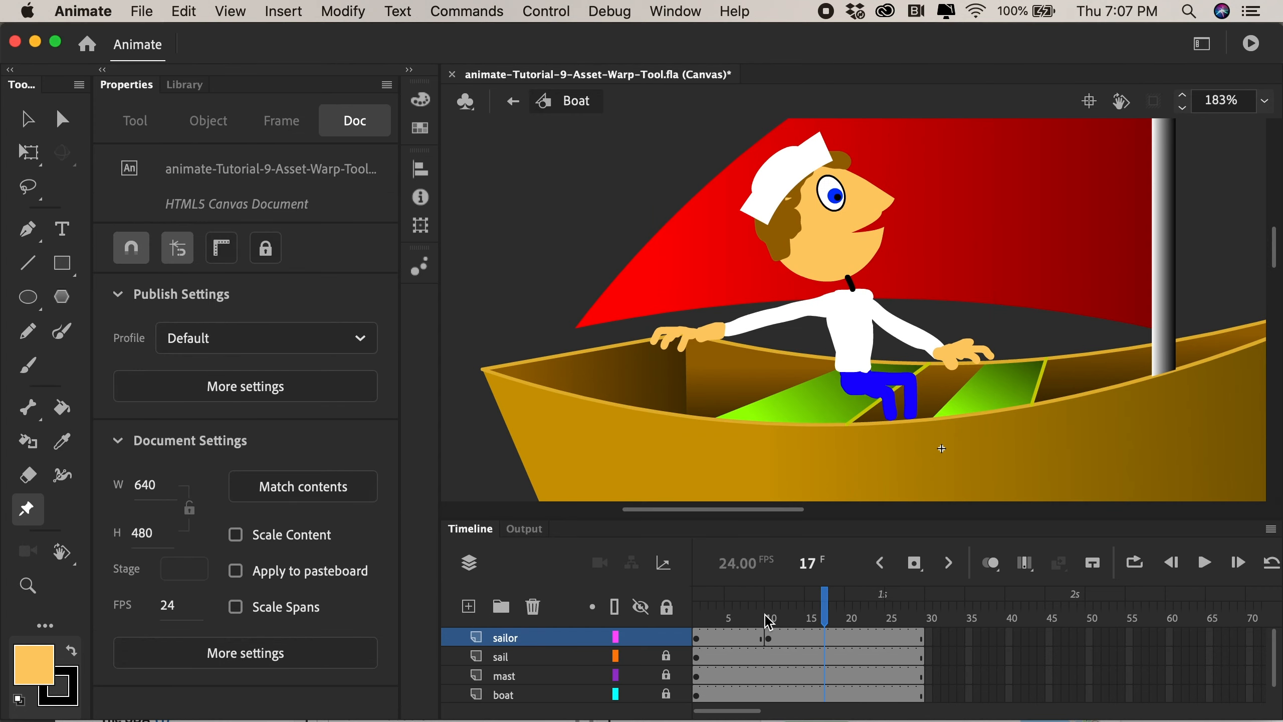
{"action": "left_click", "coordinate": [913, 565]}
{"action": "left_click", "coordinate": [904, 327]}
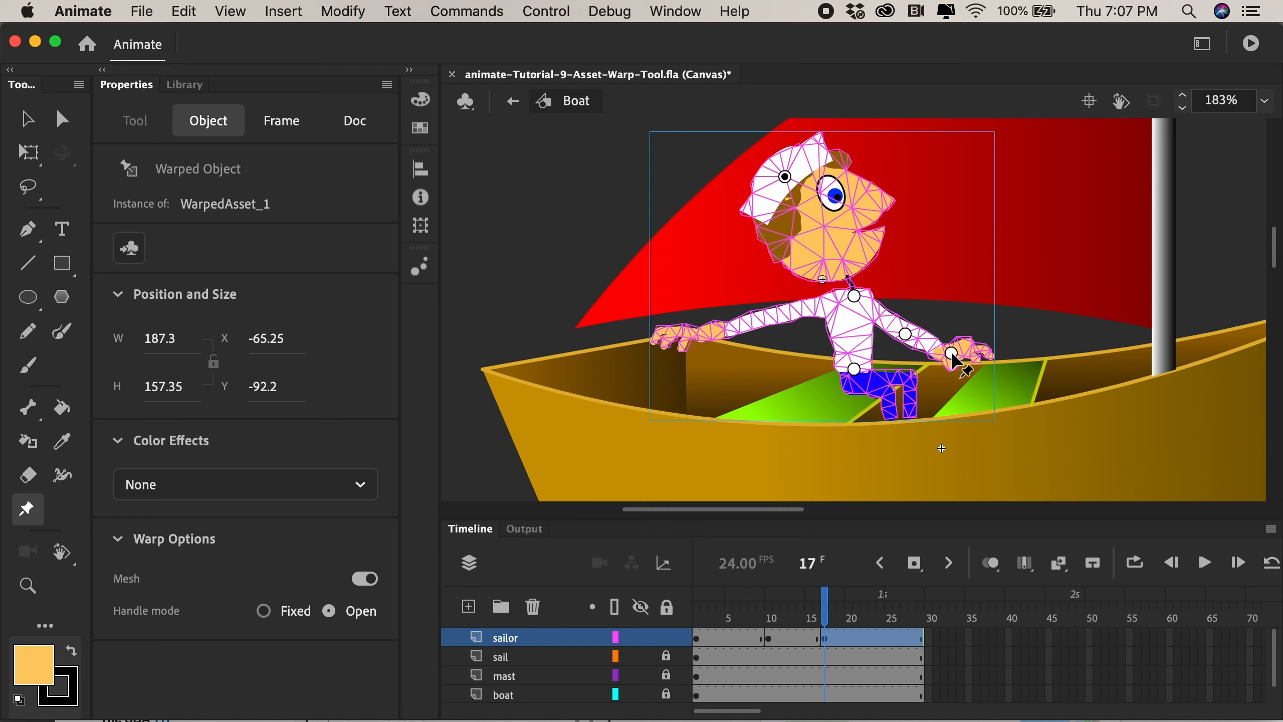
{"action": "left_click_drag", "start_coordinate": [962, 356], "coordinate": [941, 244]}
{"action": "left_click_drag", "start_coordinate": [905, 335], "coordinate": [912, 301]}
{"action": "left_click_drag", "start_coordinate": [941, 244], "coordinate": [923, 238]}
- Insert a sailor keyframe at frame 23 and swing the raised hand slightly away from the face
{"action": "left_click", "coordinate": [874, 618]}
{"action": "left_click", "coordinate": [915, 564]}
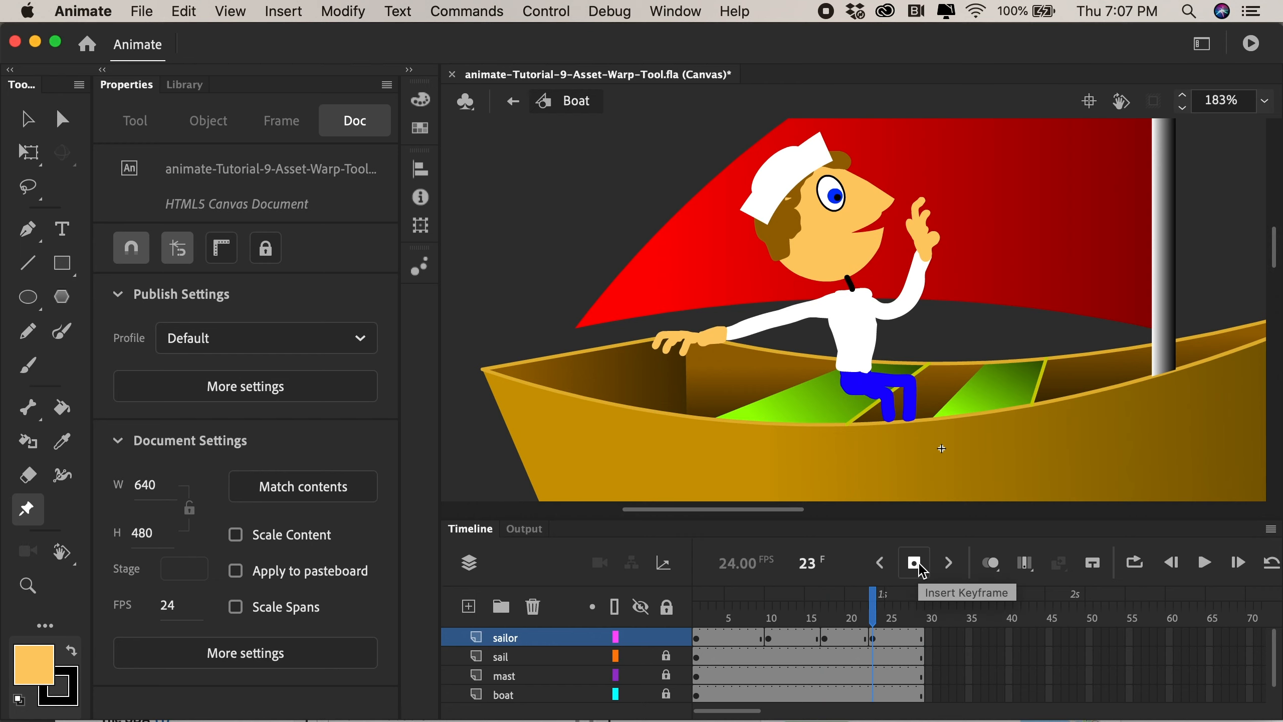
{"action": "left_click", "coordinate": [924, 239]}
{"action": "left_click_drag", "start_coordinate": [924, 239], "coordinate": [936, 239]}
- Insert a sailor keyframe at frame 28 and swing the raised hand back toward the face
{"action": "left_click", "coordinate": [912, 617]}
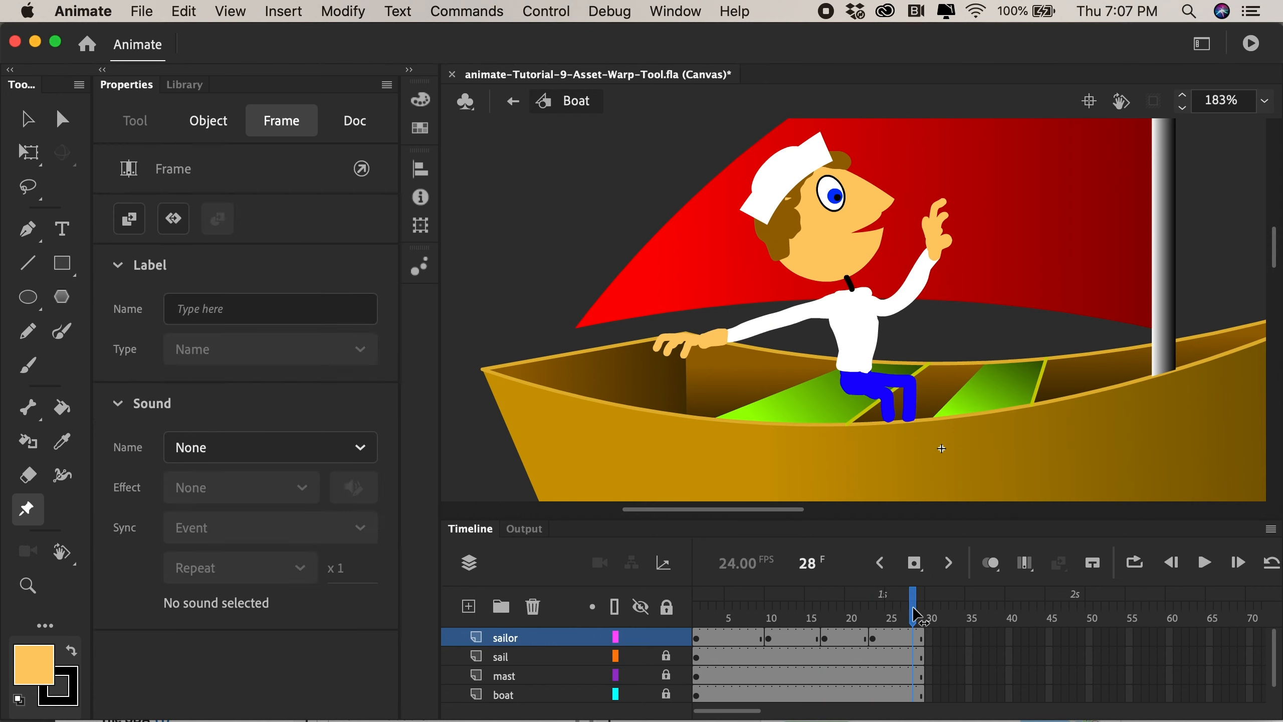
{"action": "left_click", "coordinate": [915, 563]}
{"action": "left_click", "coordinate": [933, 241]}
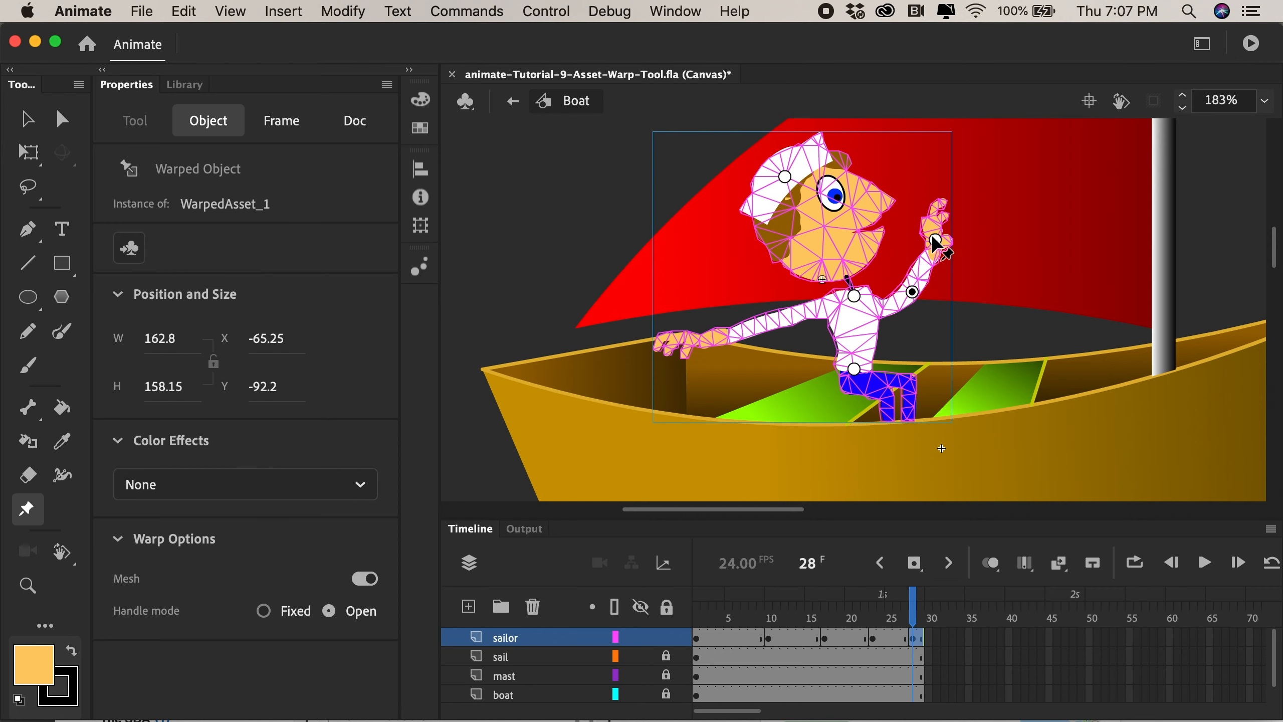
{"action": "left_click_drag", "start_coordinate": [934, 241], "coordinate": [915, 239]}
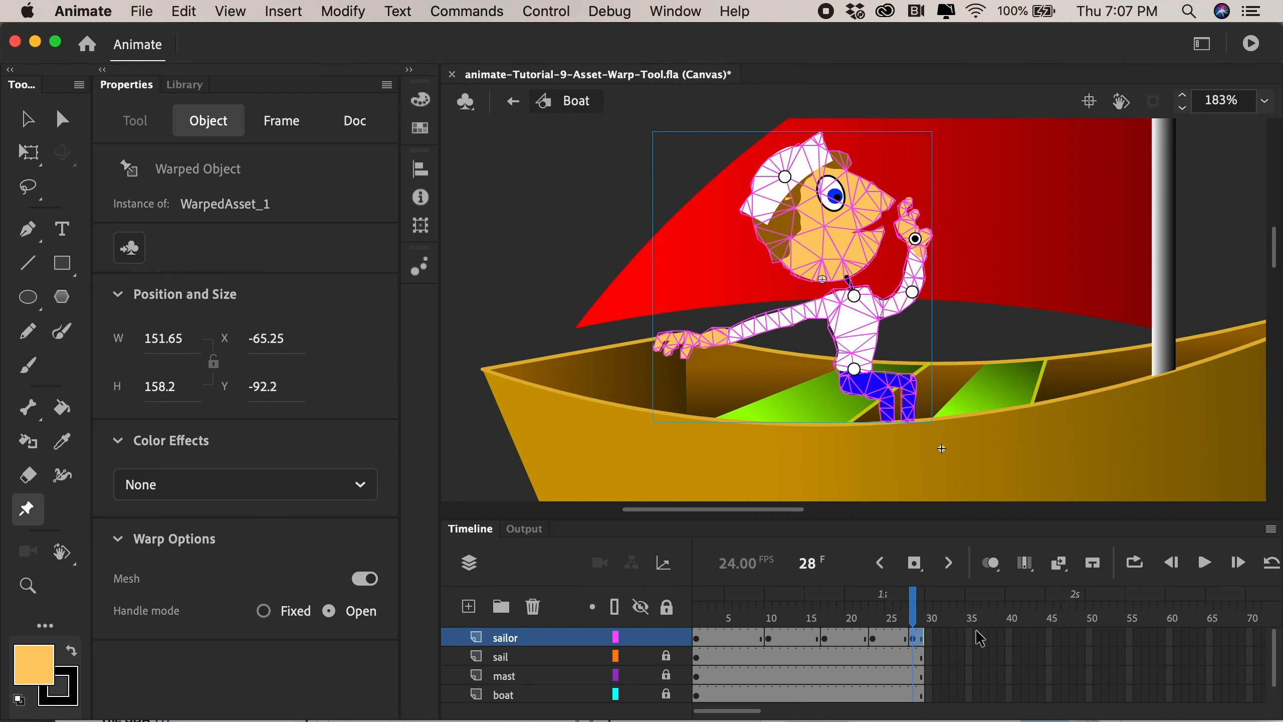
- Extend the sailor, sail, mast and boat layers to frame 36
{"action": "left_click_drag", "start_coordinate": [975, 635], "coordinate": [967, 698]}
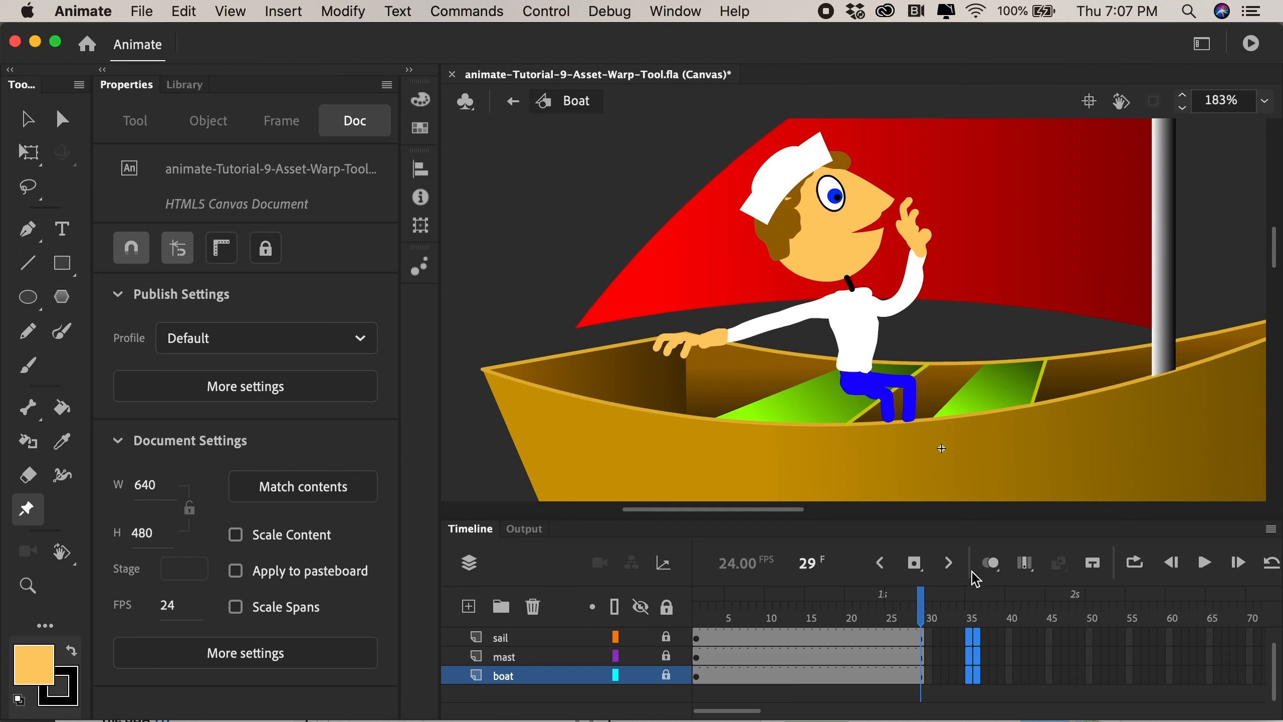
{"action": "left_click", "coordinate": [916, 562]}
{"action": "left_click", "coordinate": [1023, 663]}
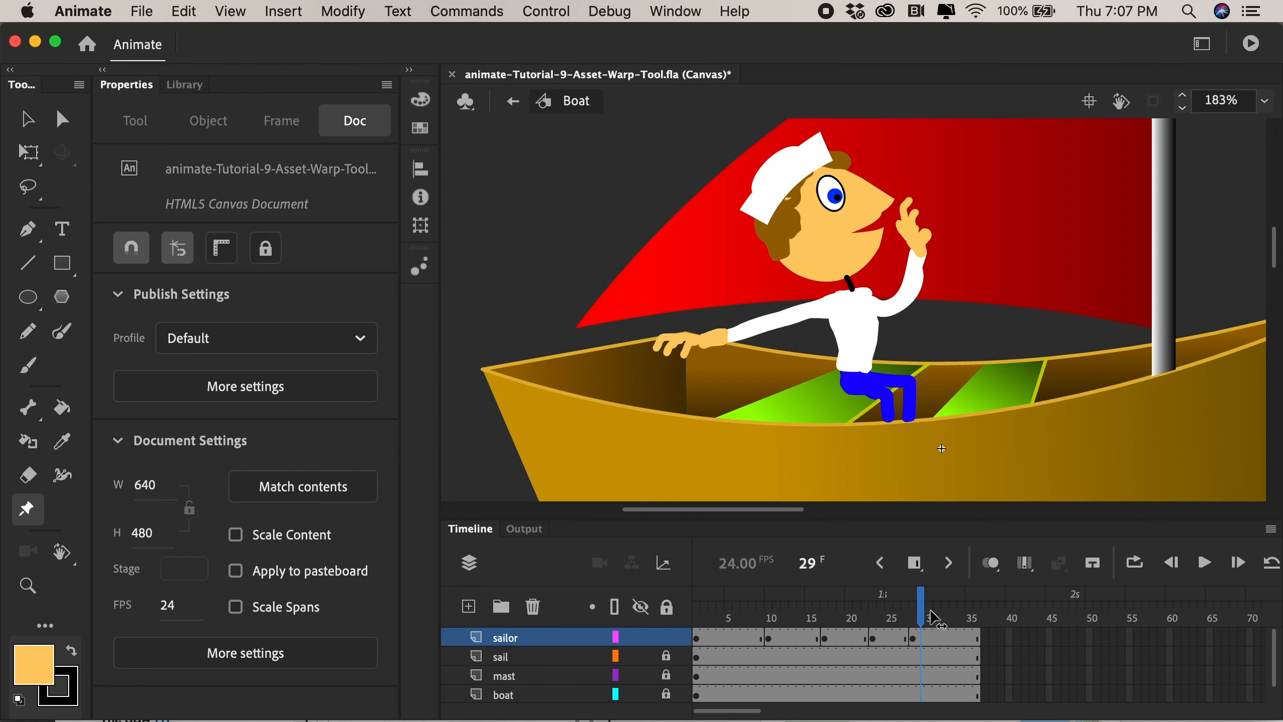
- Insert a sailor keyframe at frame 35 and lower the waving hand back down beside the boat's seat with its hand pin
{"action": "left_click_drag", "start_coordinate": [931, 618], "coordinate": [969, 628]}
{"action": "left_click", "coordinate": [972, 639]}
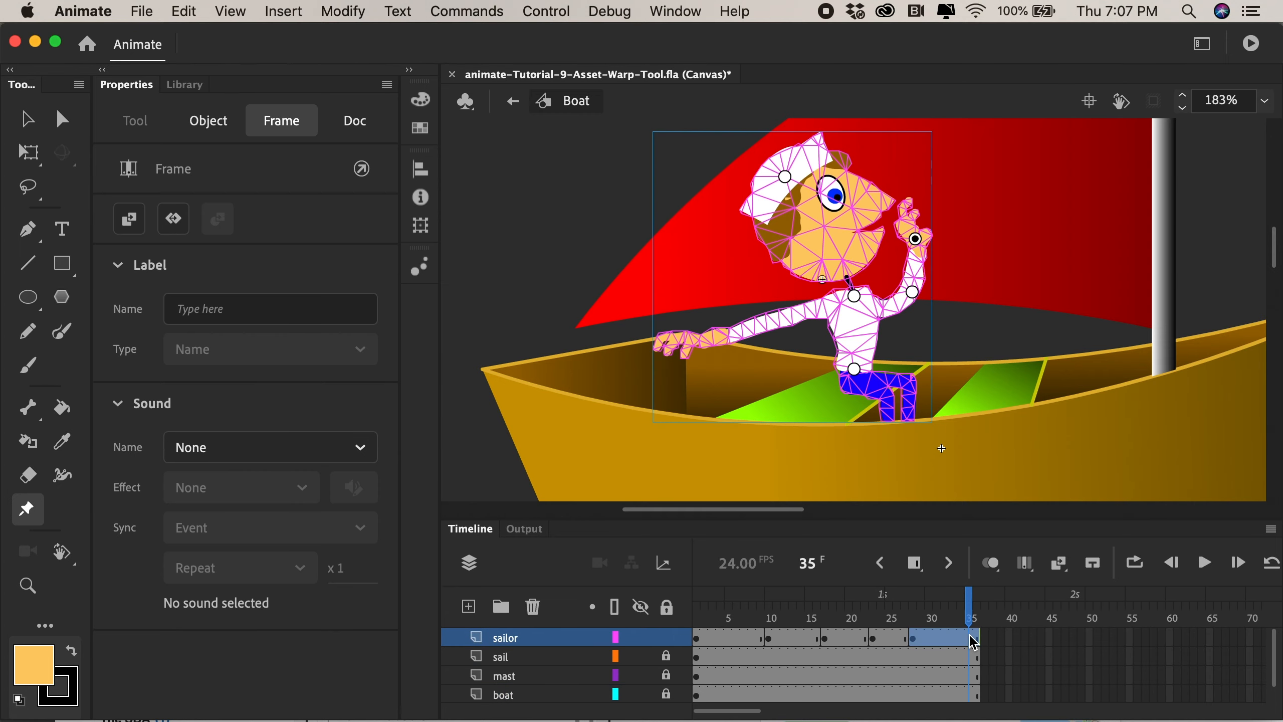
{"action": "left_click_drag", "start_coordinate": [915, 238], "coordinate": [970, 361]}
- Play the boat timeline to preview the sailor's poses, then stop and scrub to frame 12
{"action": "key", "text": "Return"}
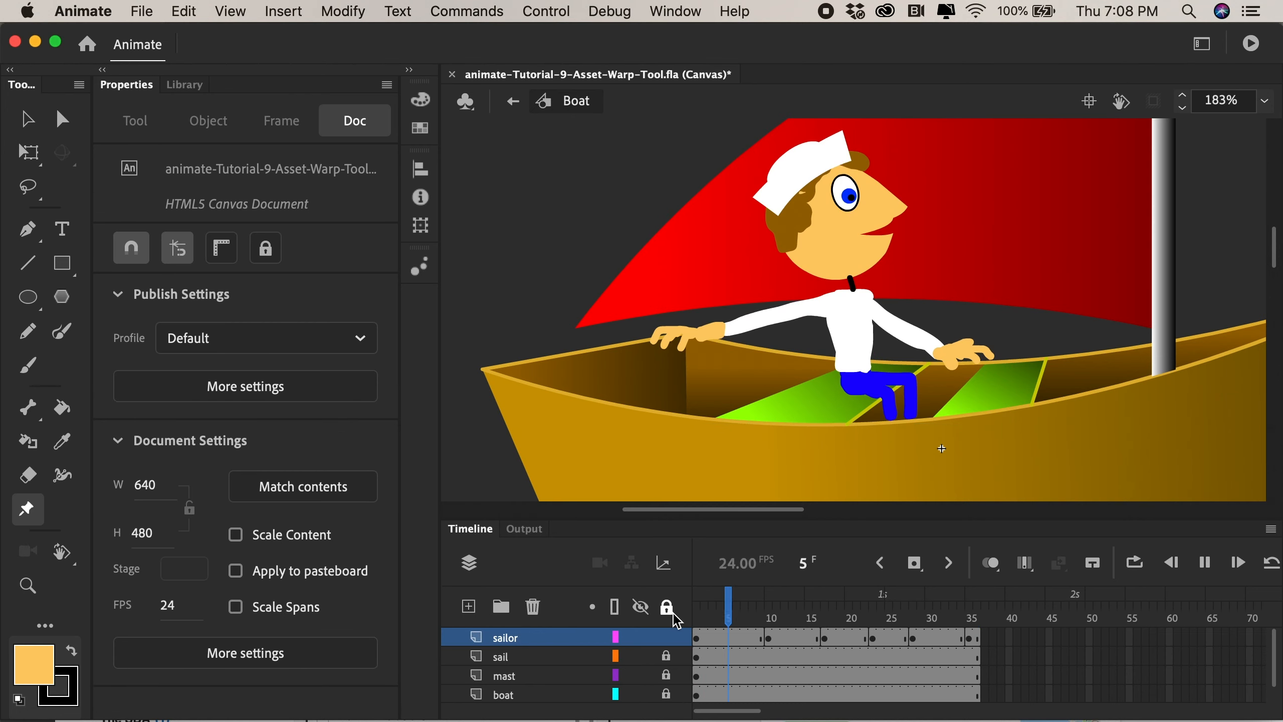
{"action": "key", "text": "Return"}
{"action": "left_click_drag", "start_coordinate": [741, 619], "coordinate": [784, 612]}
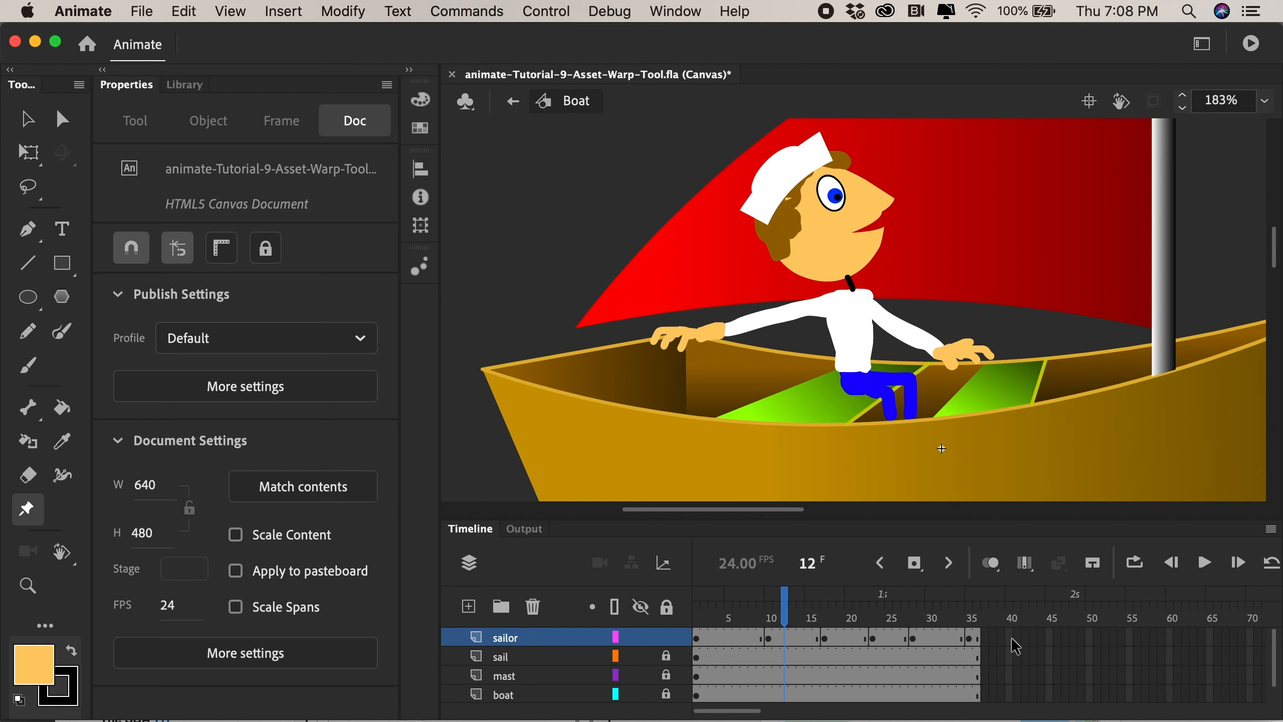
- Create classic tweens between the sailor layer's keyframes from frame 10 to frame 35
{"action": "left_click_drag", "start_coordinate": [1016, 646], "coordinate": [793, 644]}
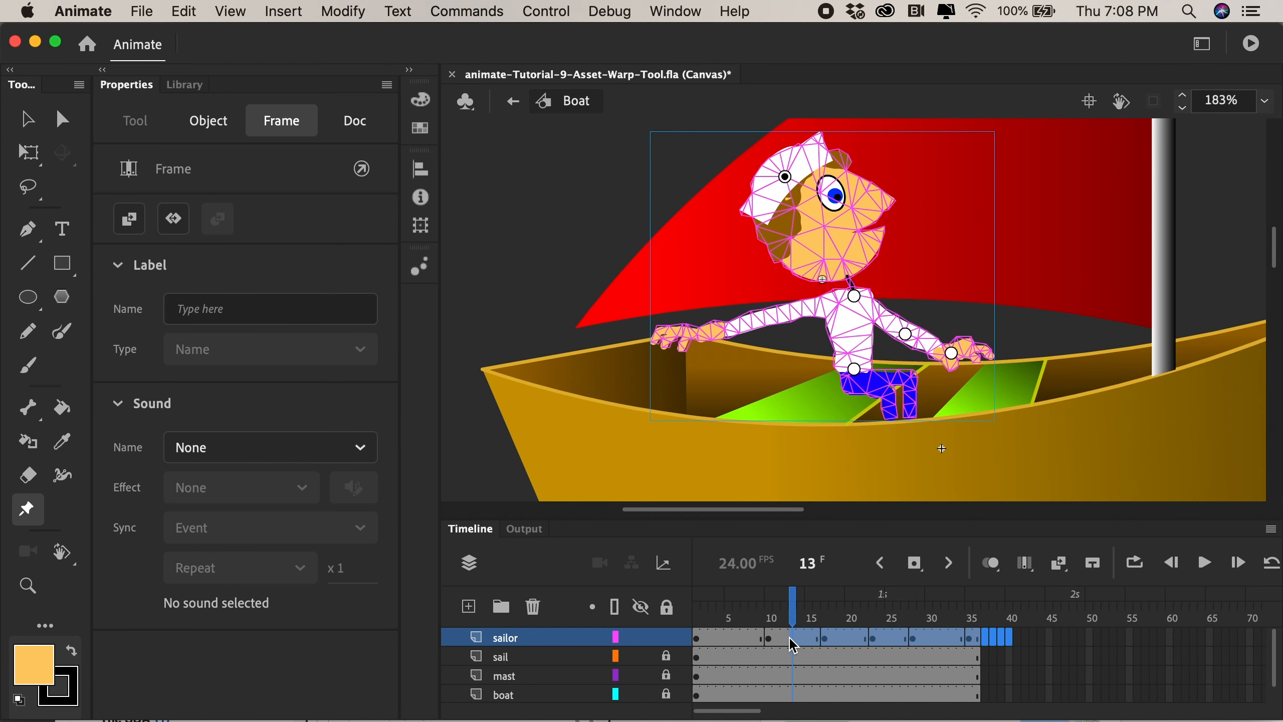
{"action": "right_click", "coordinate": [802, 646]}
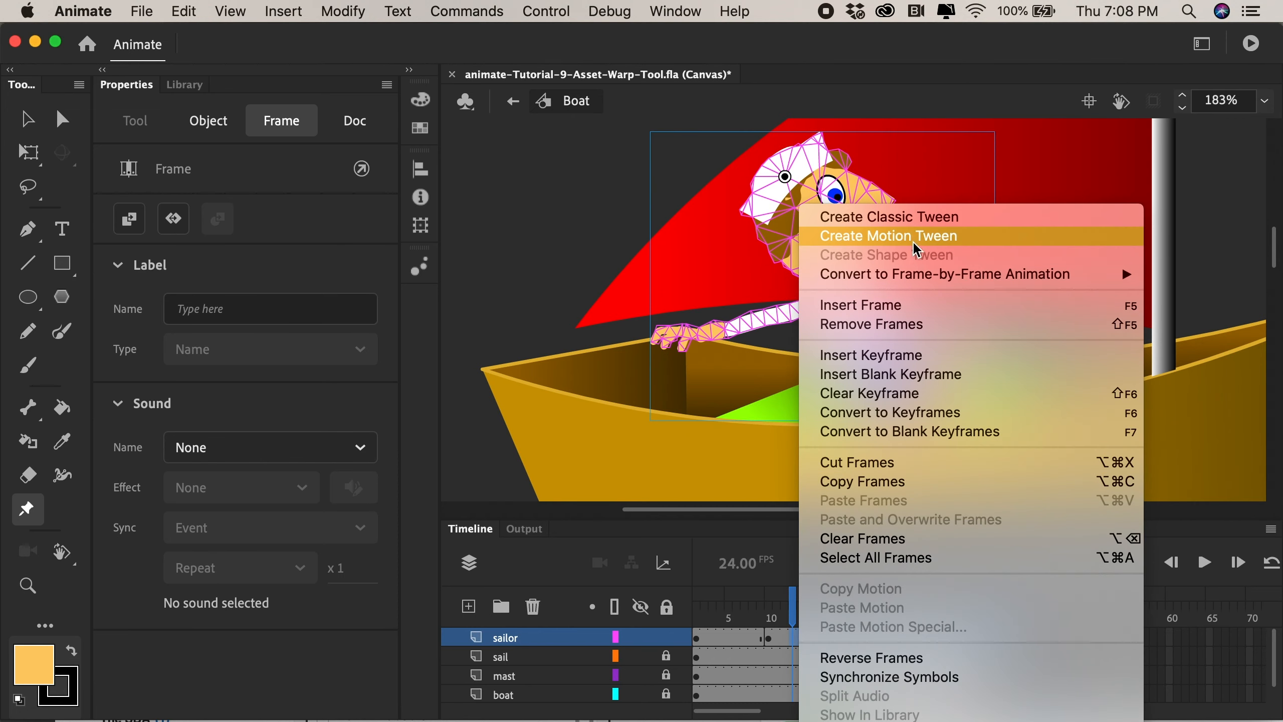
{"action": "left_click", "coordinate": [913, 223]}
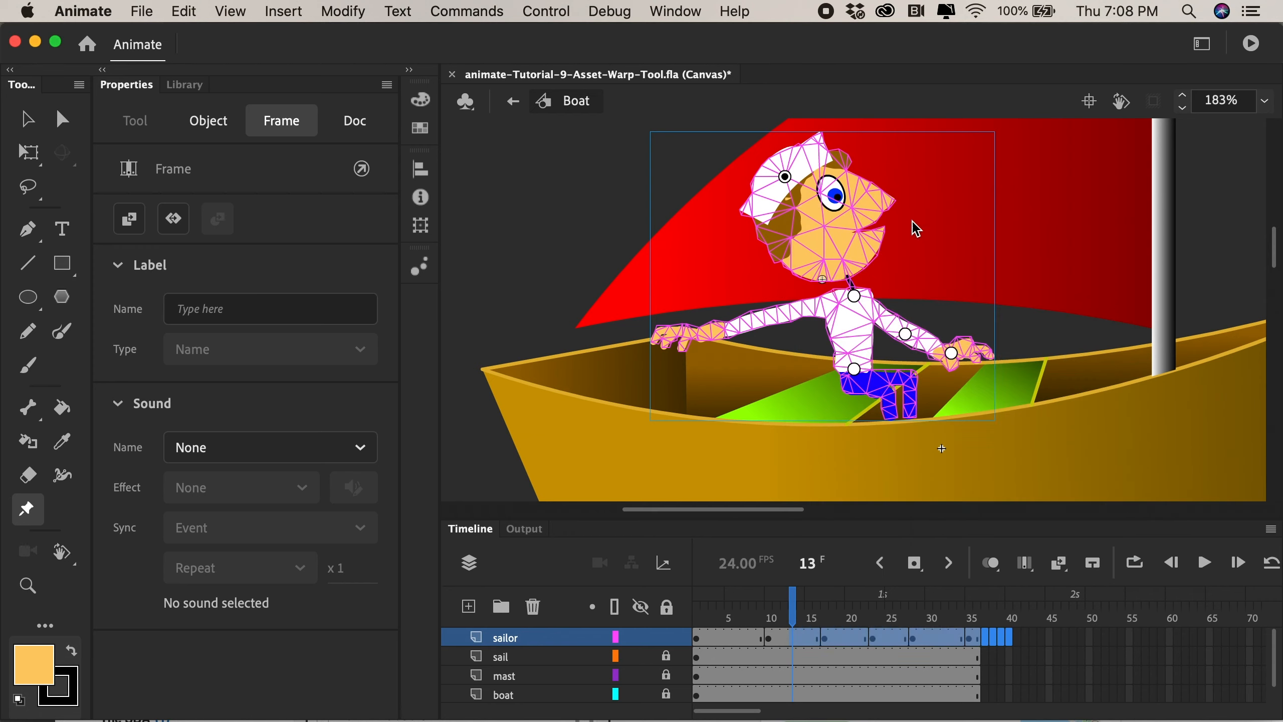
- Scrub the sailor animation around frame 7 and test the movie
{"action": "mouse_move", "coordinate": [760, 617]}
{"action": "left_mouse_down"}
{"action": "mouse_move", "coordinate": [821, 605]}
{"action": "mouse_move", "coordinate": [748, 618]}
{"action": "left_mouse_up"}
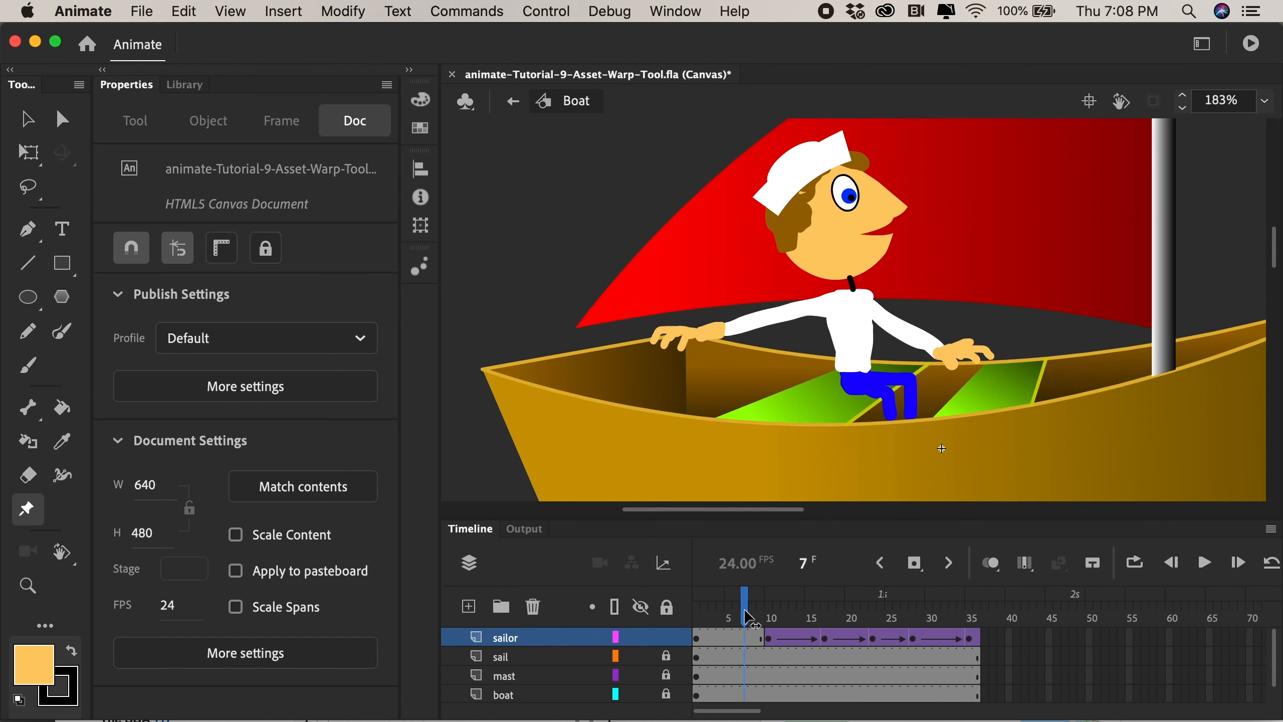
{"action": "key", "text": "super+Return"}
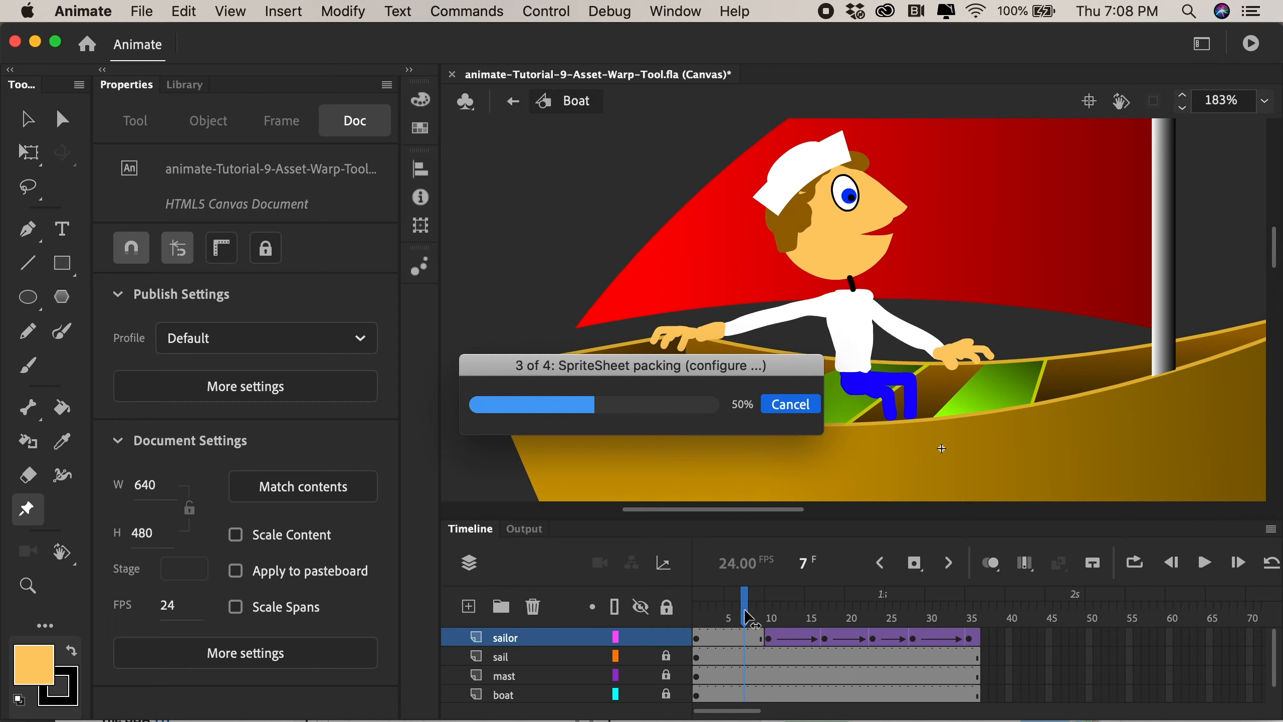